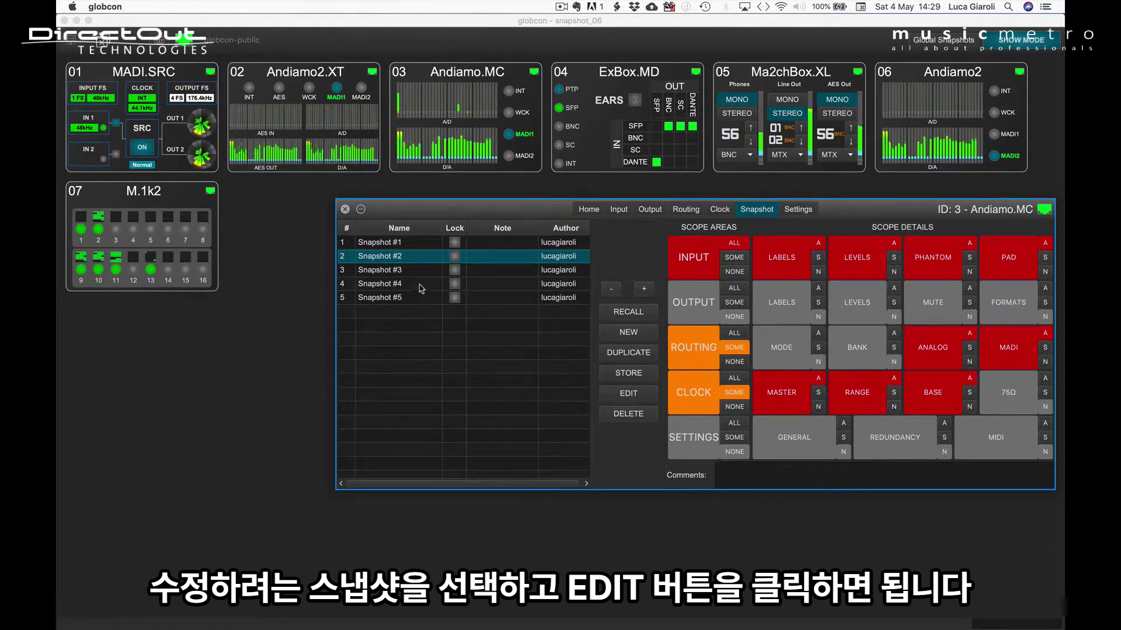
Step: Open Snapshot #4 of Andiamo.MC for online editing and raise the ANALOG In 10 level to +52
{"action": "left_click", "coordinate": [396, 284]}
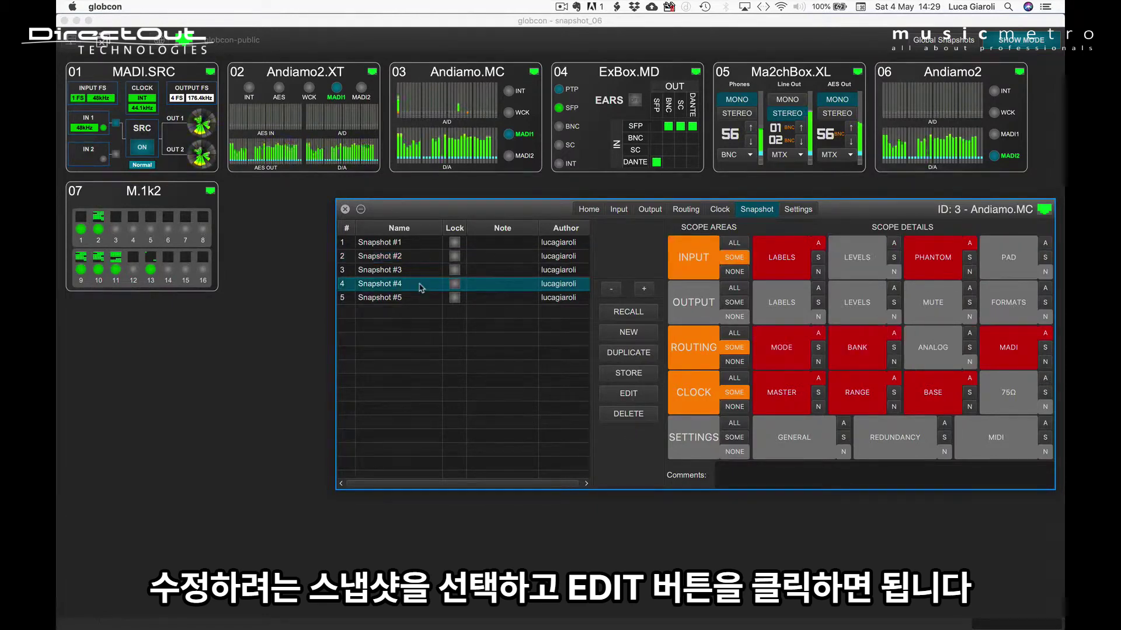
{"action": "left_click", "coordinate": [628, 393]}
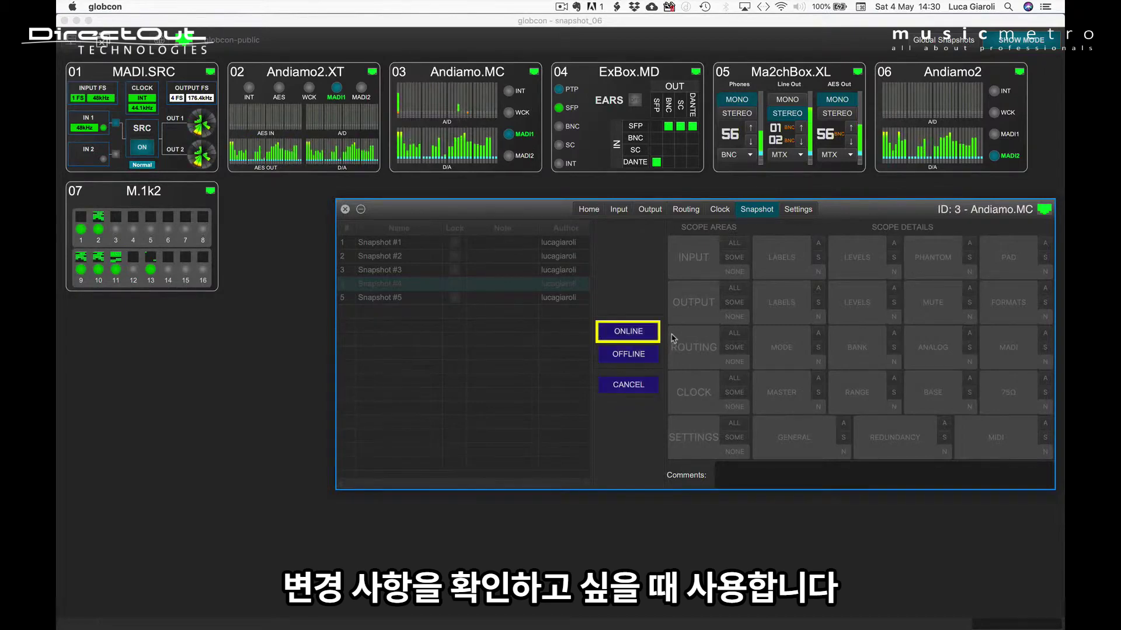
{"action": "left_click", "coordinate": [626, 332]}
{"action": "left_click", "coordinate": [626, 334]}
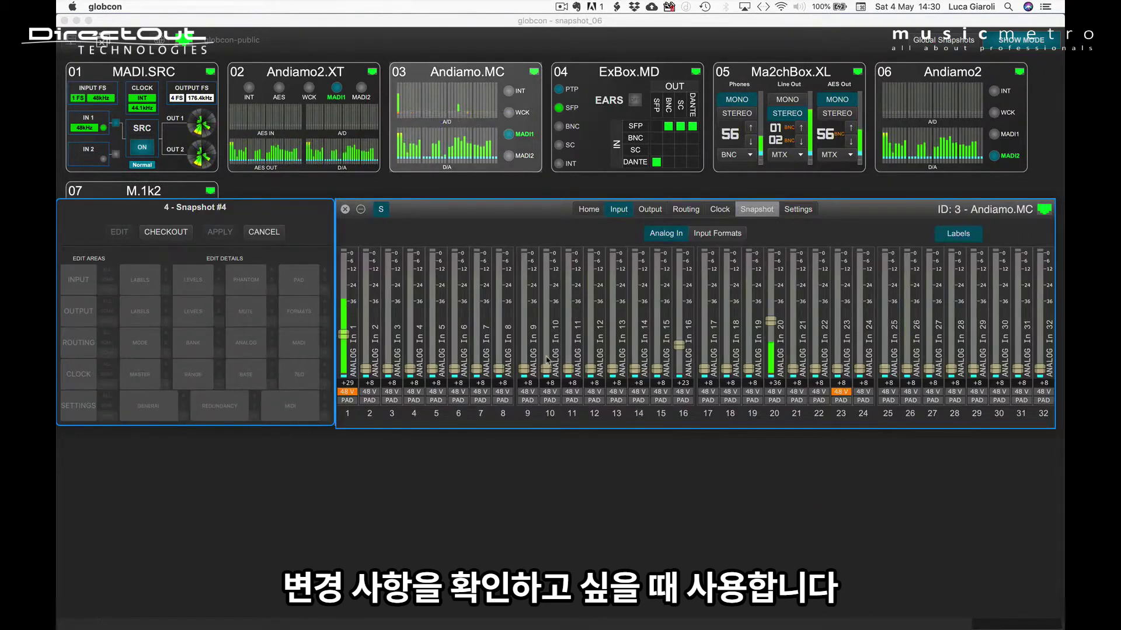
{"action": "left_click_drag", "start_coordinate": [546, 369], "coordinate": [544, 286]}
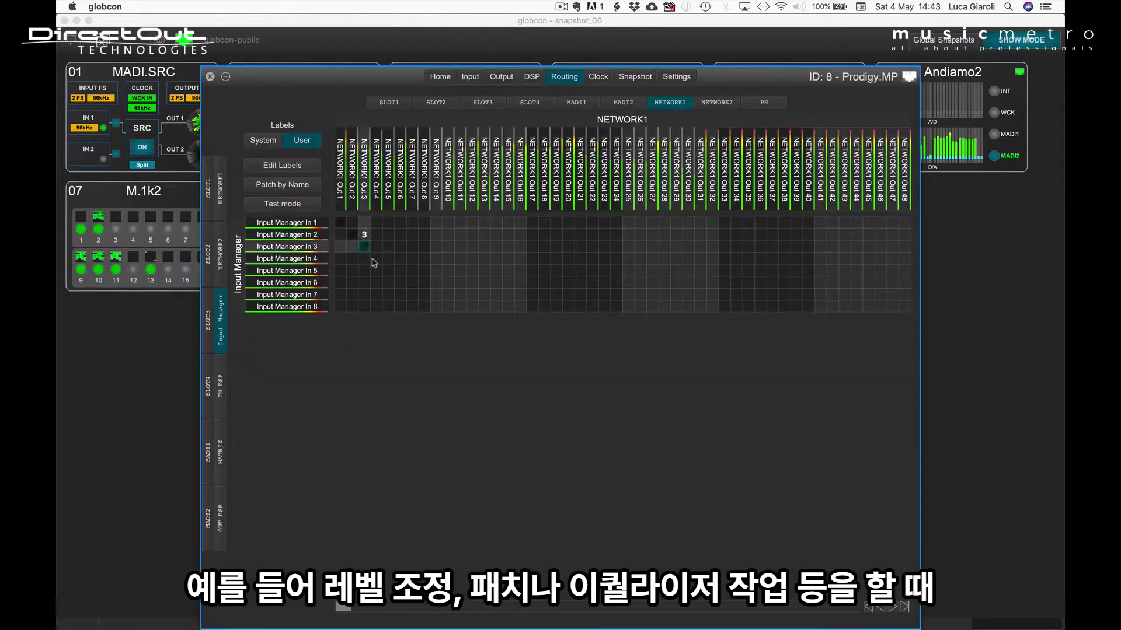
Step: Patch Input Manager In 1–8 one-to-one to NETWORK1 Out 1–8 on Prodigy.MP, and adjust the green filter in the Input 1 equalizer
{"action": "left_click_drag", "start_coordinate": [374, 263], "coordinate": [427, 309]}
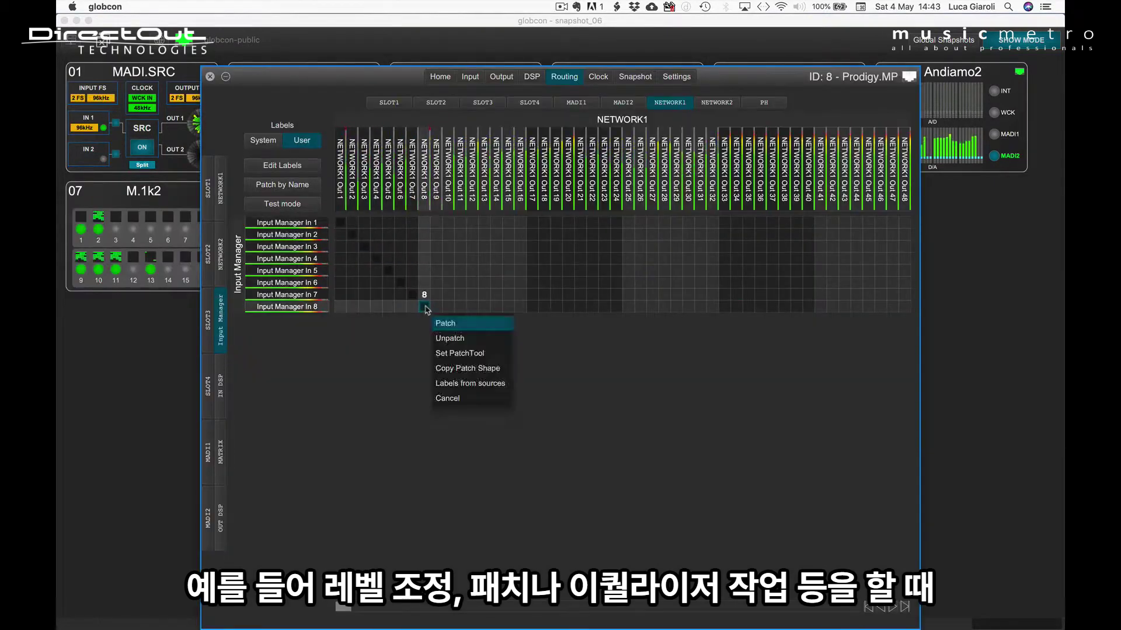
{"action": "left_click", "coordinate": [444, 323]}
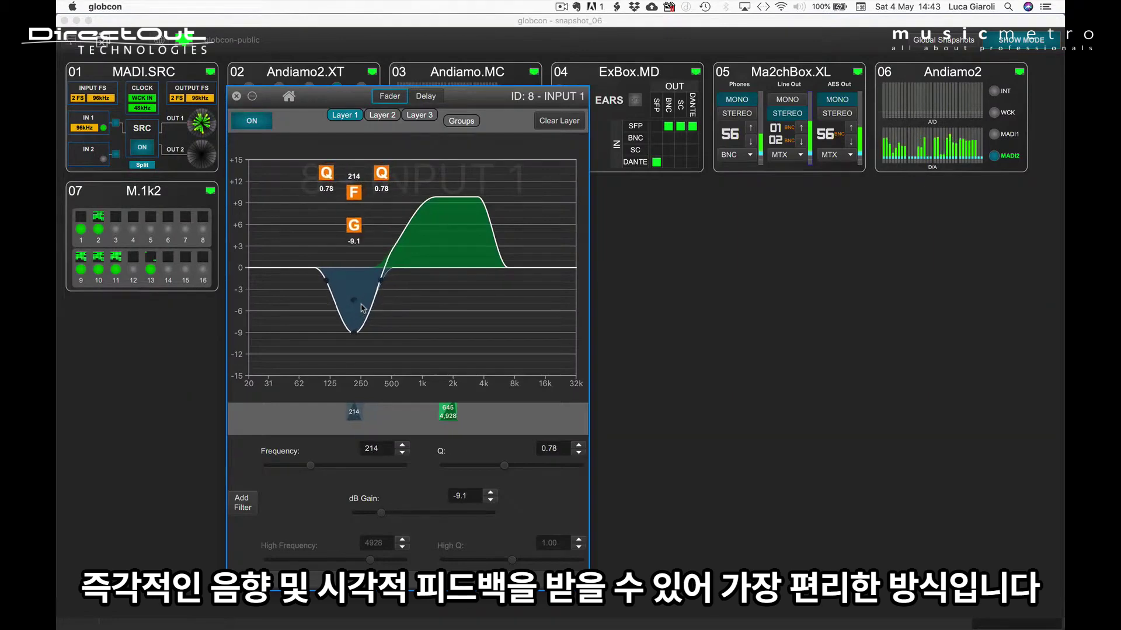
{"action": "left_click", "coordinate": [440, 253]}
{"action": "left_click_drag", "start_coordinate": [441, 252], "coordinate": [442, 250]}
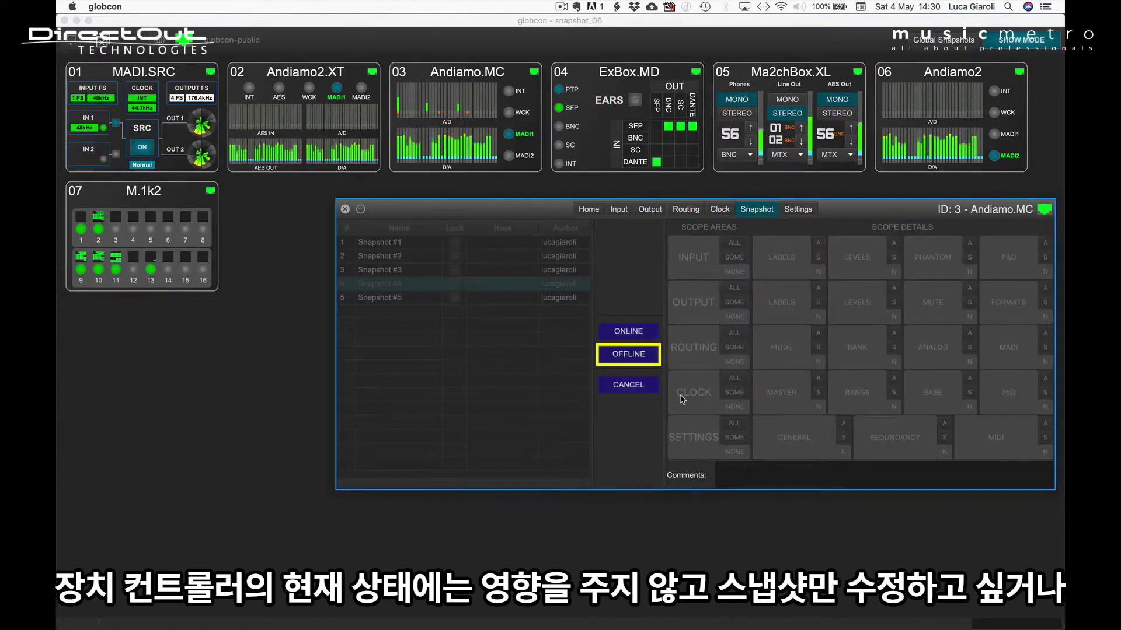
Step: Open Snapshot #4 of Andiamo.MC for offline editing and lower the ANALOG In 10 level
{"action": "left_click", "coordinate": [651, 357]}
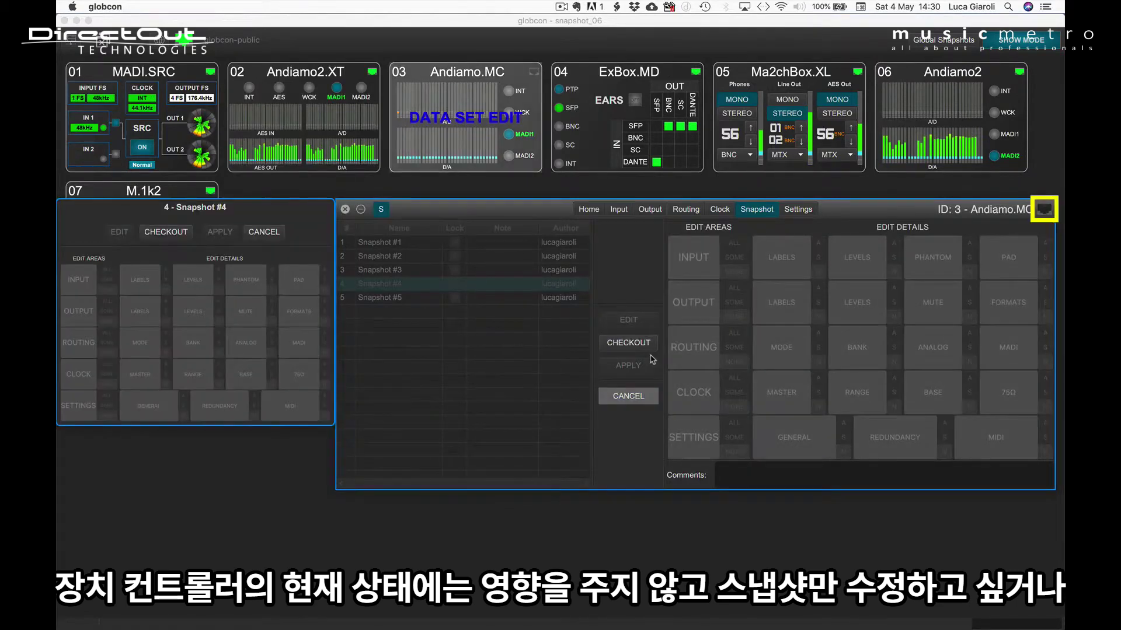
{"action": "left_click", "coordinate": [619, 208]}
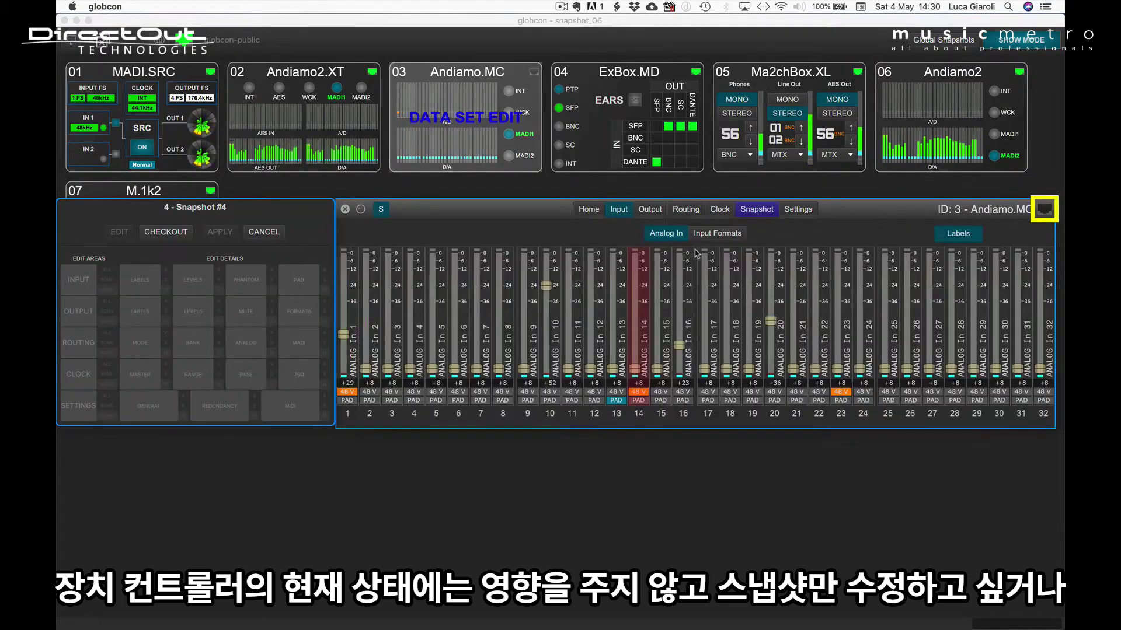
{"action": "left_click_drag", "start_coordinate": [553, 293], "coordinate": [547, 337]}
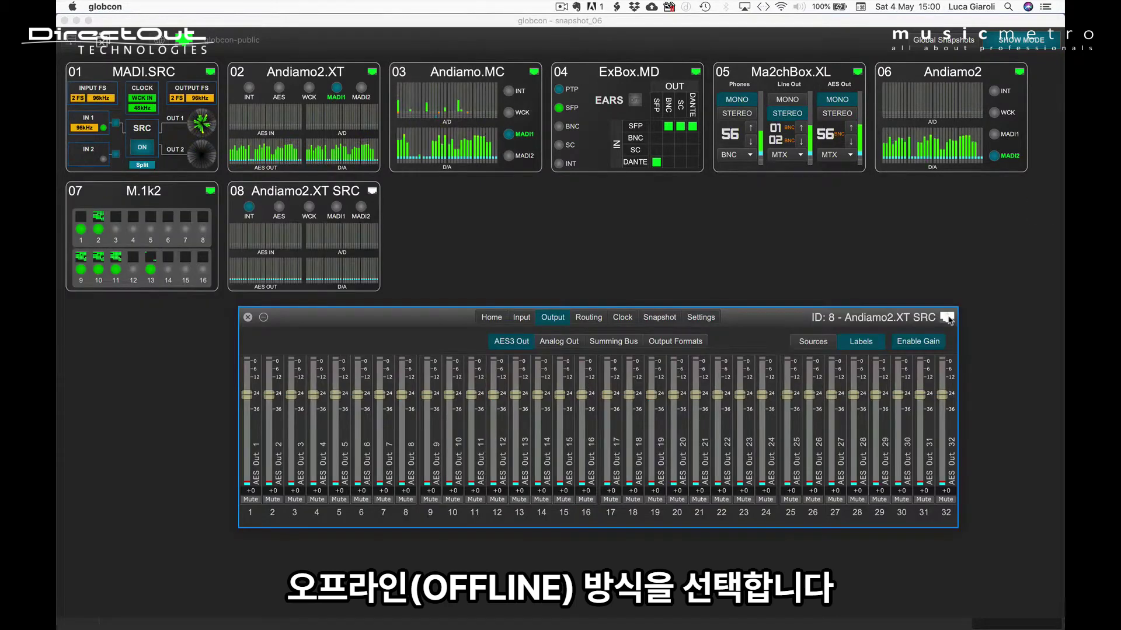
{"action": "left_click", "coordinate": [947, 318]}
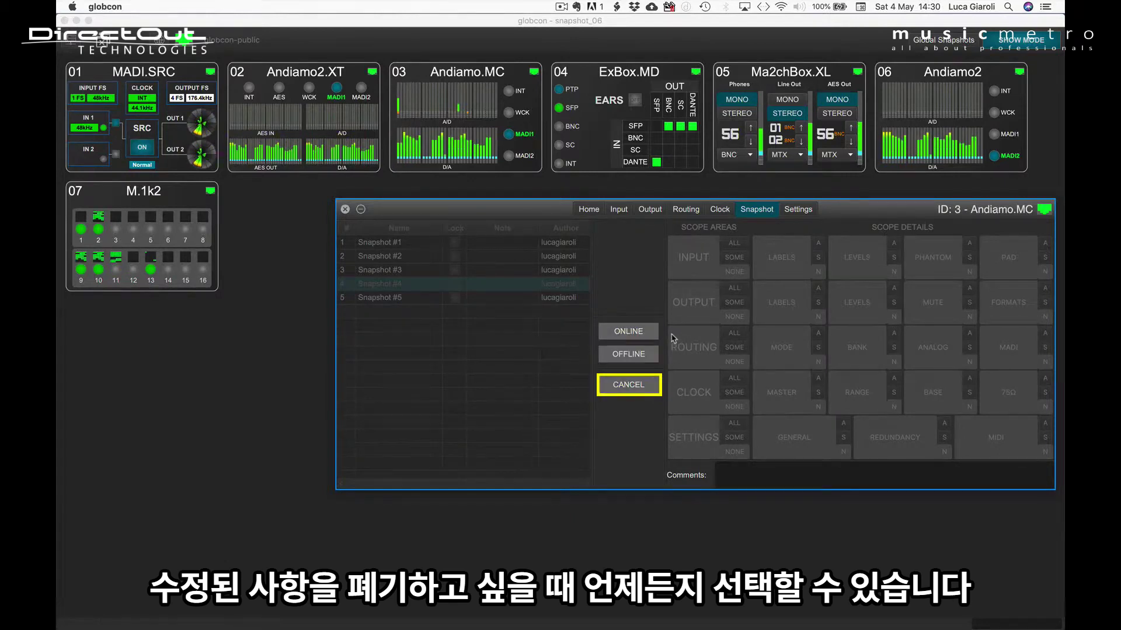
Step: Start an online edit of Snapshot #4 and lower the ANALOG Out 15 and 17 levels to -19
{"action": "left_click", "coordinate": [627, 334]}
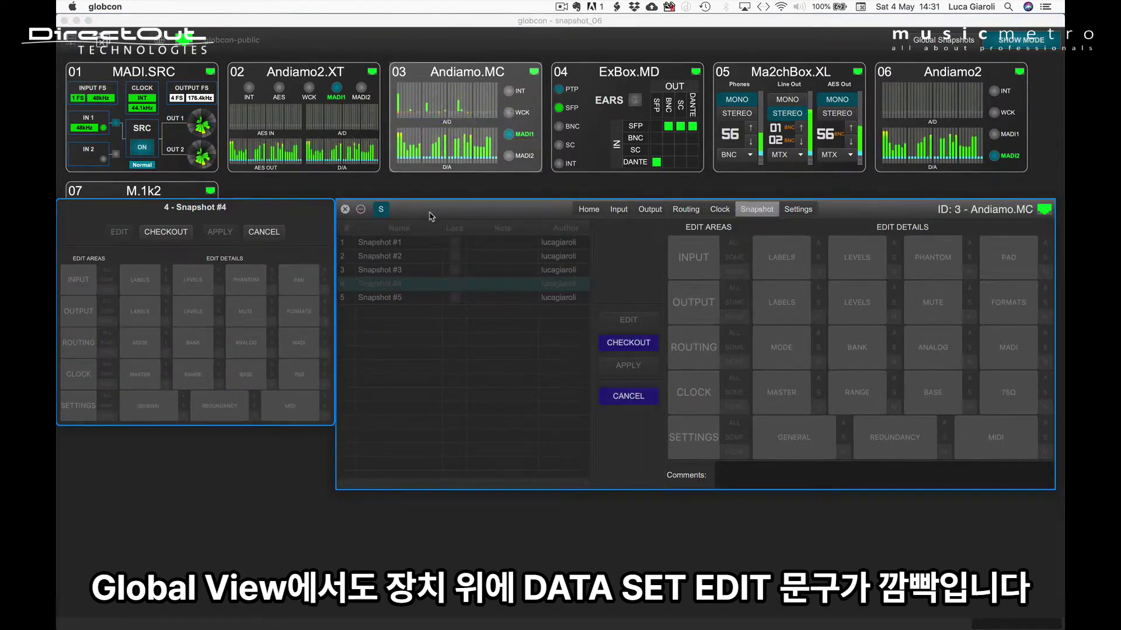
{"action": "left_click", "coordinate": [703, 261]}
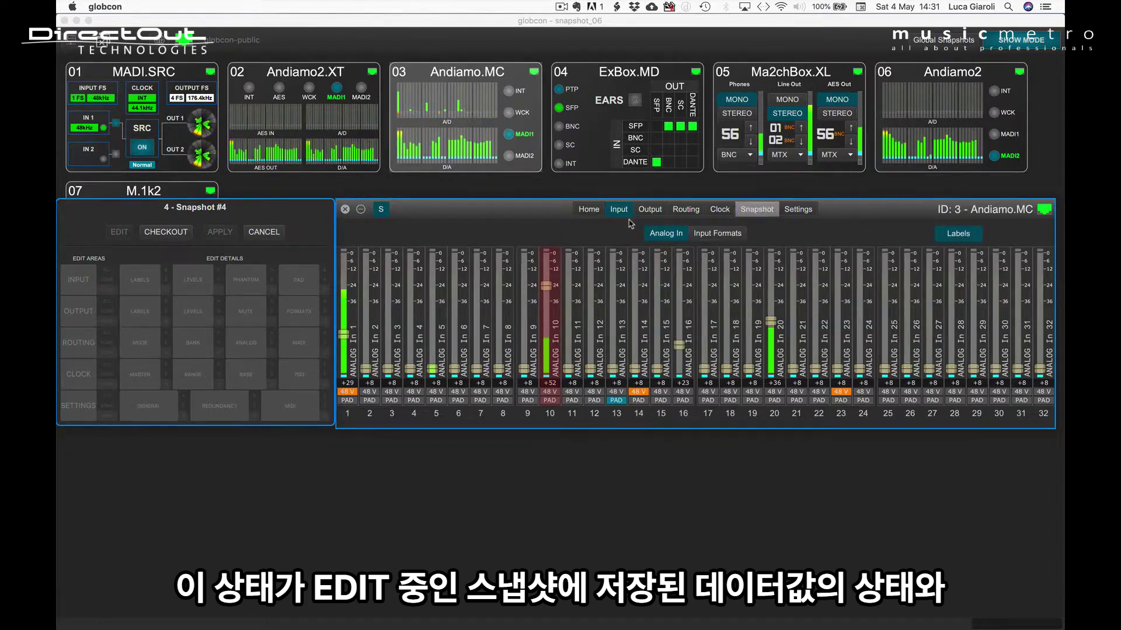
{"action": "left_click", "coordinate": [653, 209]}
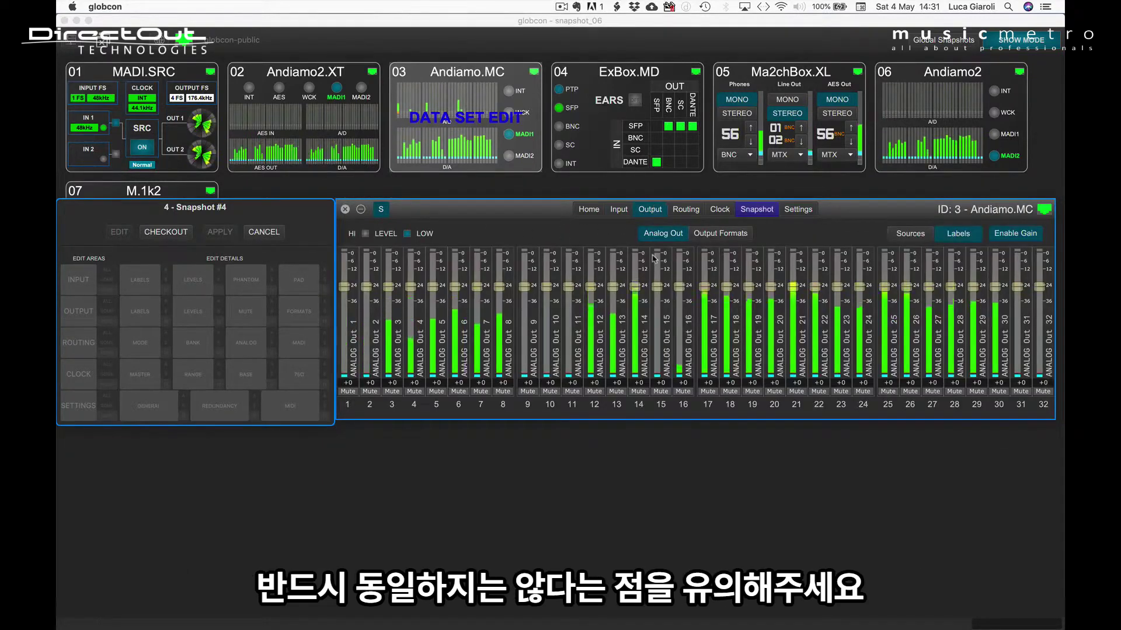
{"action": "left_click_drag", "start_coordinate": [658, 285], "coordinate": [704, 311]}
Step: Visit the input phantom and bank routing settings through the edit details of Snapshot #4
{"action": "left_click", "coordinate": [240, 282]}
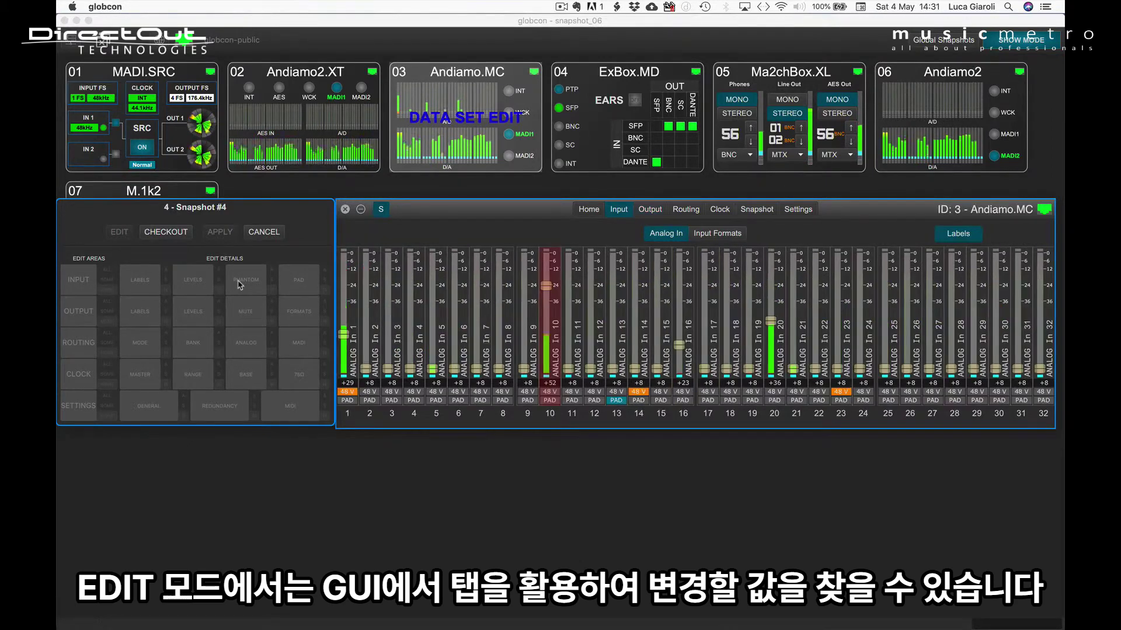
{"action": "left_click", "coordinate": [240, 283]}
{"action": "left_click", "coordinate": [742, 209]}
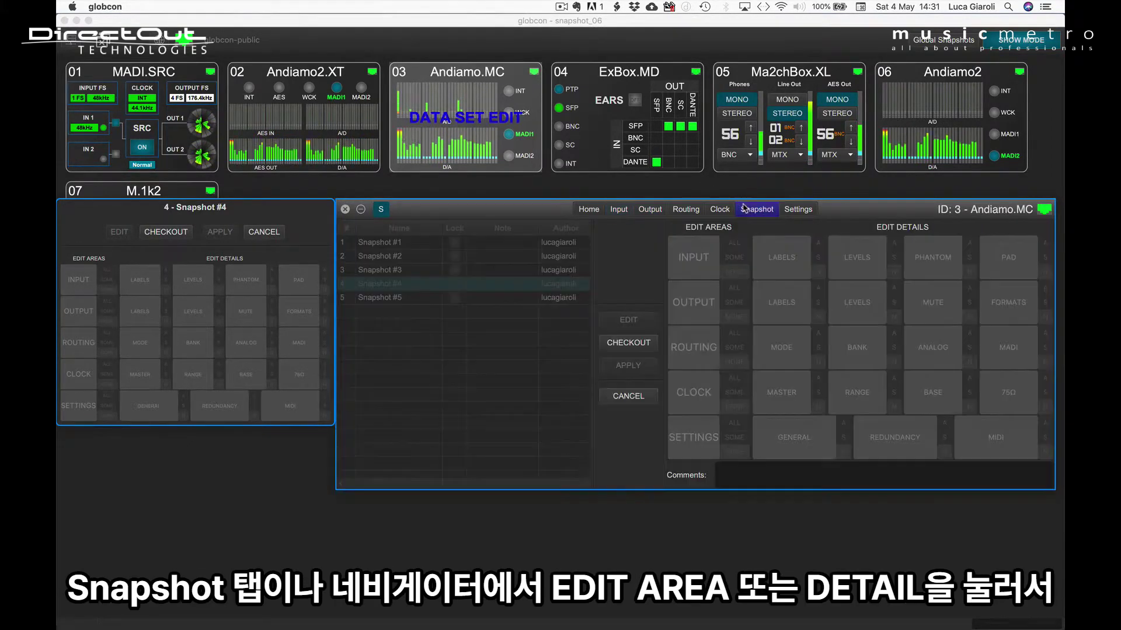
{"action": "left_click", "coordinate": [850, 357]}
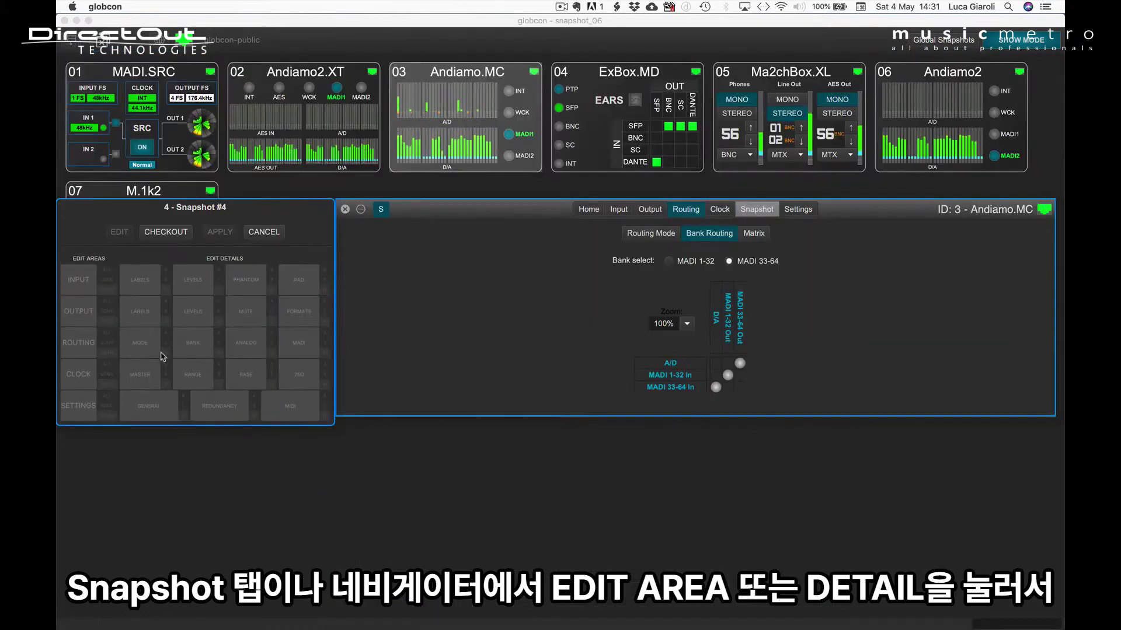
Step: Patch ANALOG In 2–6 one-to-one to ANALOG Out 5–9 in the analog routing matrix
{"action": "left_click", "coordinate": [146, 284]}
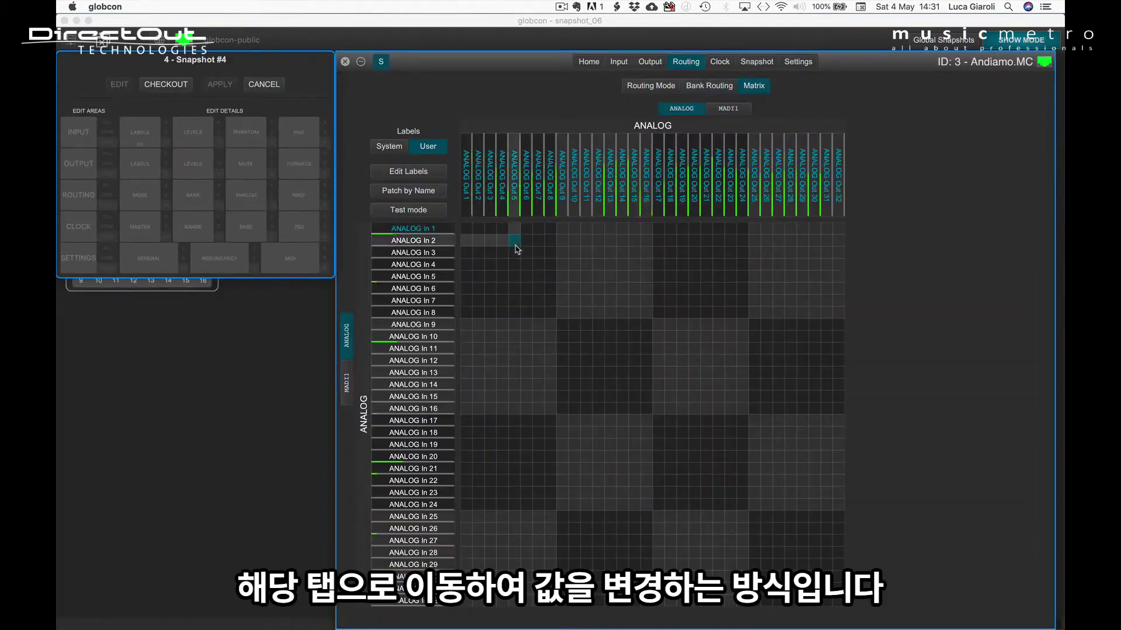
{"action": "left_click_drag", "start_coordinate": [514, 240], "coordinate": [563, 315]}
{"action": "left_click", "coordinate": [581, 325]}
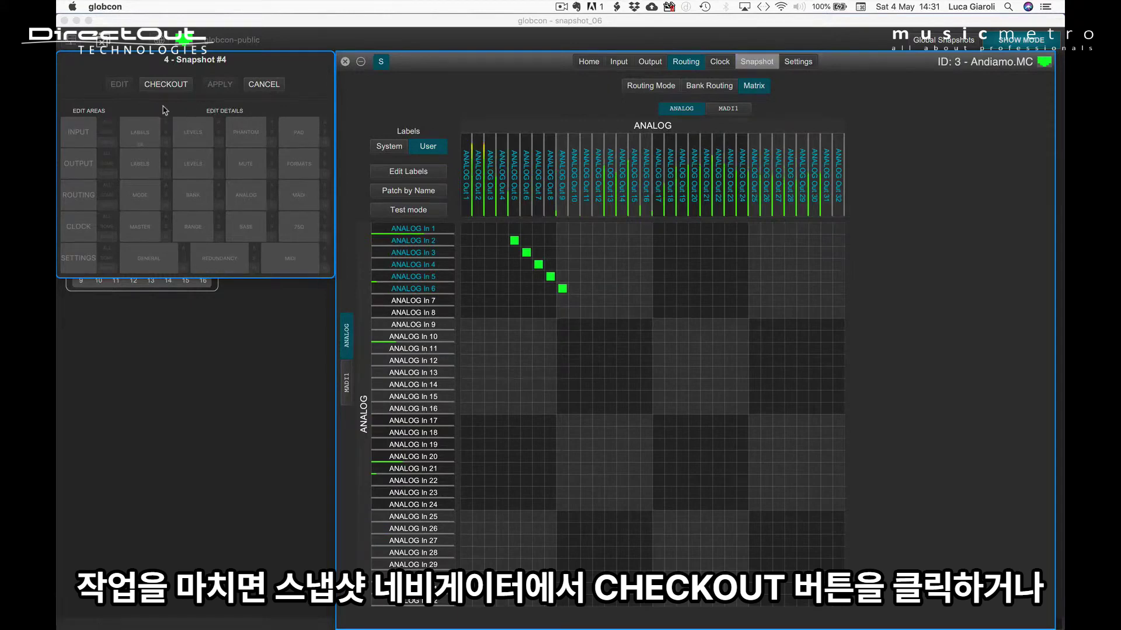
Step: Check out the edits made to Snapshot #4 and return to its edit areas and details overview
{"action": "left_click", "coordinate": [165, 84]}
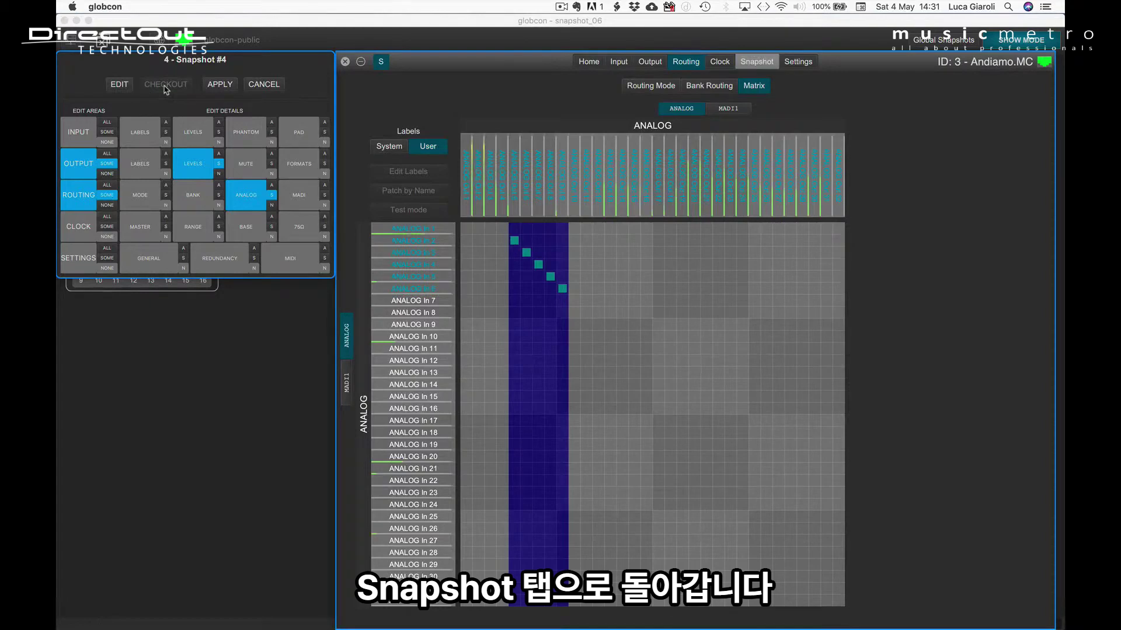
{"action": "left_click", "coordinate": [752, 61]}
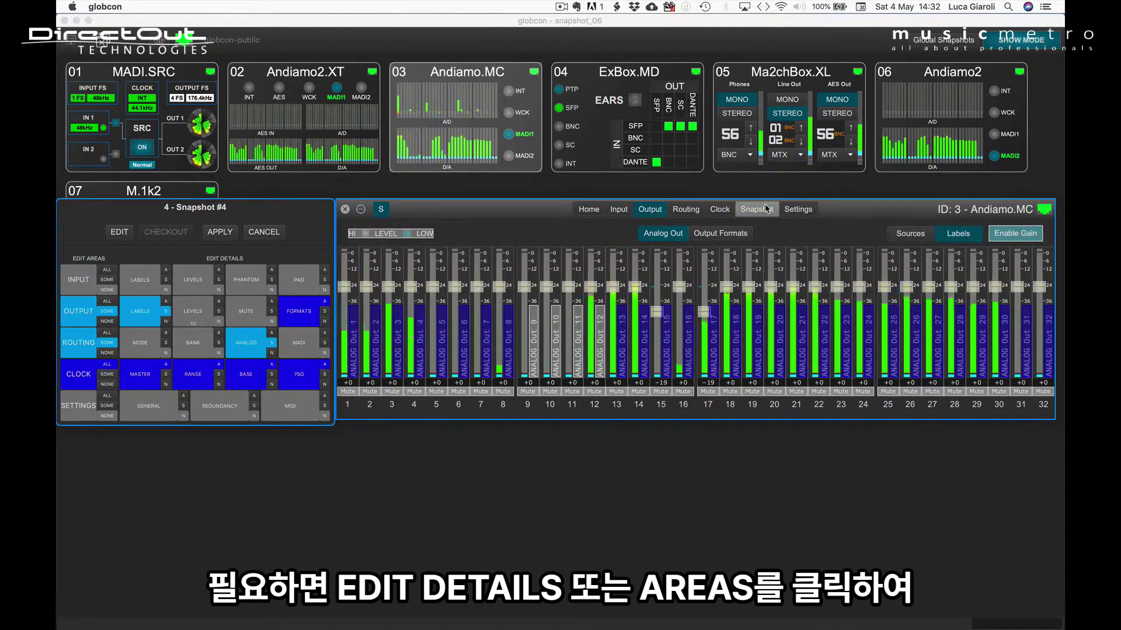
{"action": "left_click", "coordinate": [758, 209]}
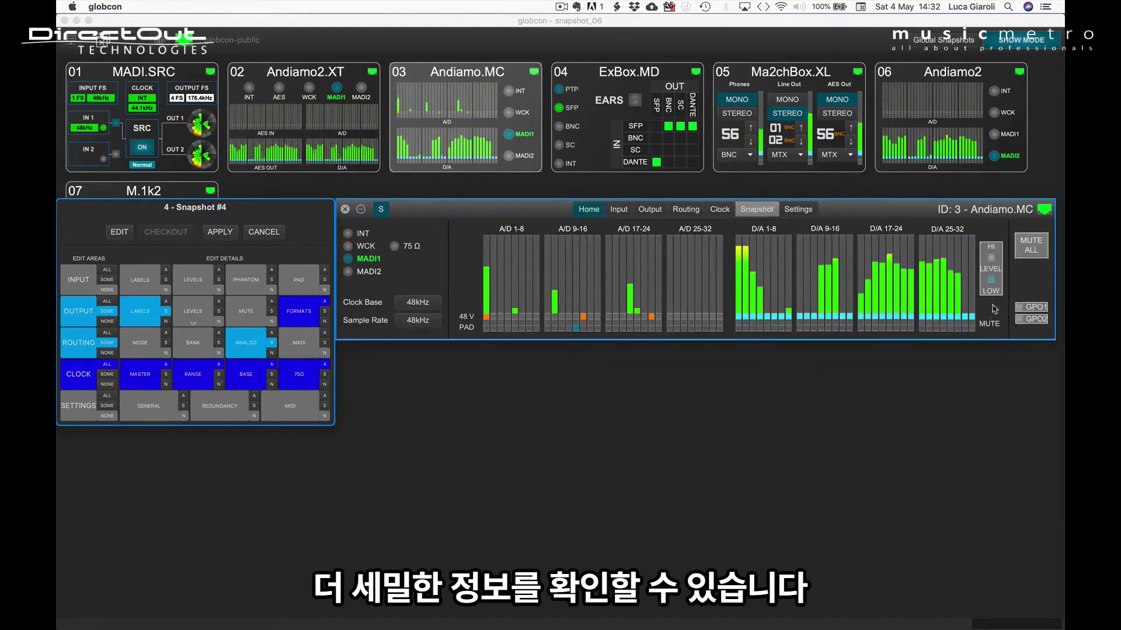
Step: Include the HI/LOW output level selector and MUTE ALL from the home view in the Snapshot #4 edits
{"action": "left_click", "coordinate": [991, 268]}
{"action": "left_click", "coordinate": [1036, 249]}
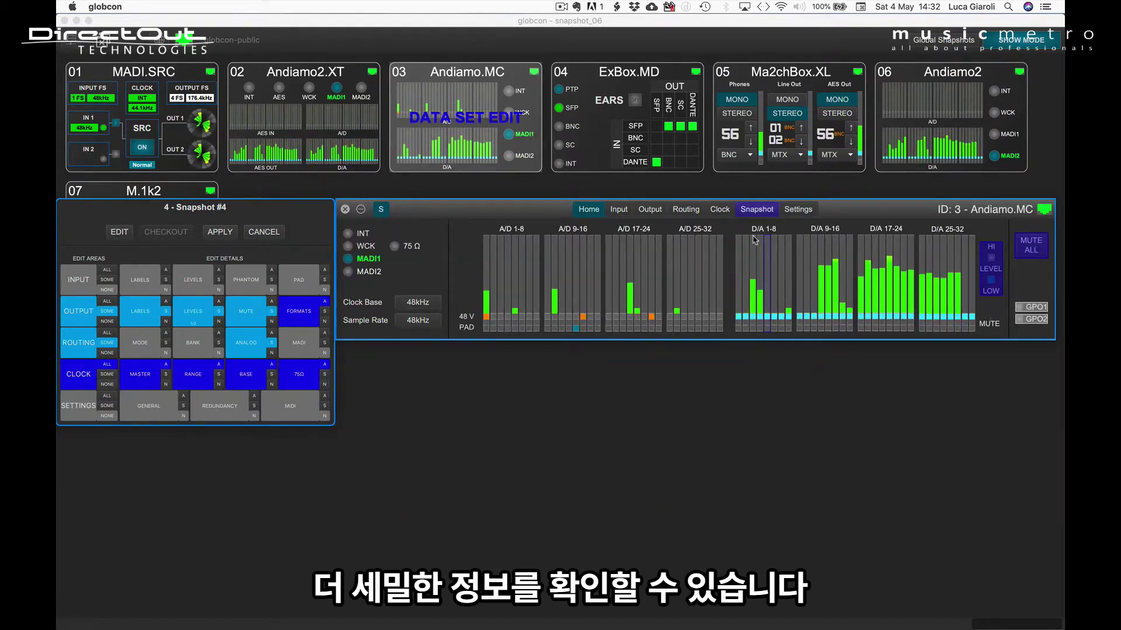
{"action": "left_click", "coordinate": [756, 209]}
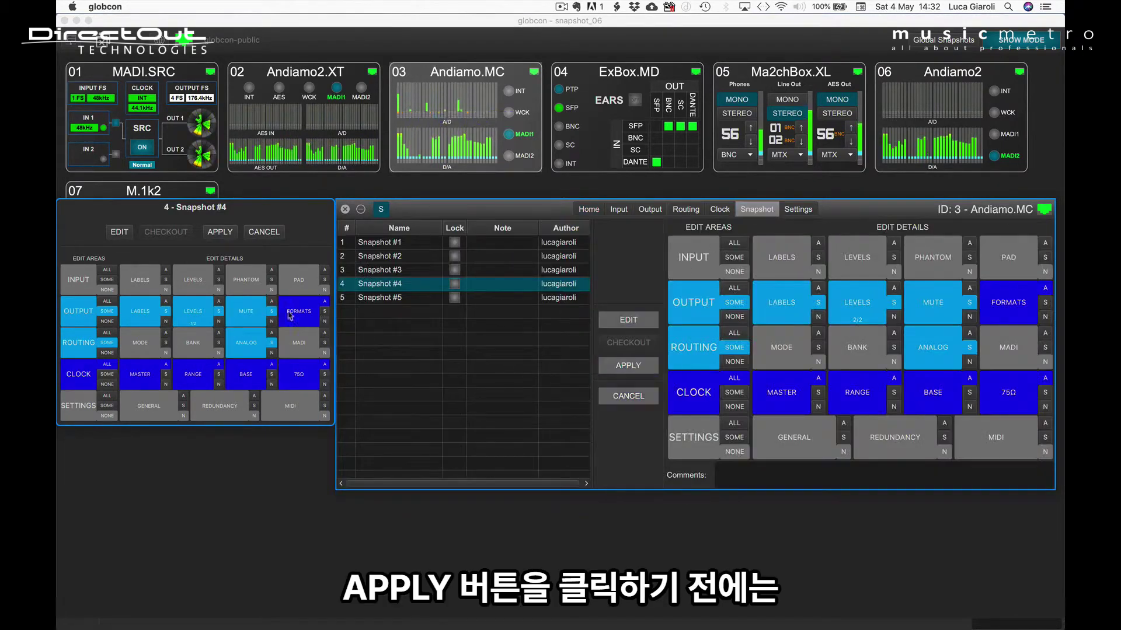
Step: Include all input PHANTOM settings and the labels of ANALOG In 9, 4 and 3 in the snapshot edits
{"action": "left_click", "coordinate": [270, 270]}
{"action": "left_click", "coordinate": [189, 283]}
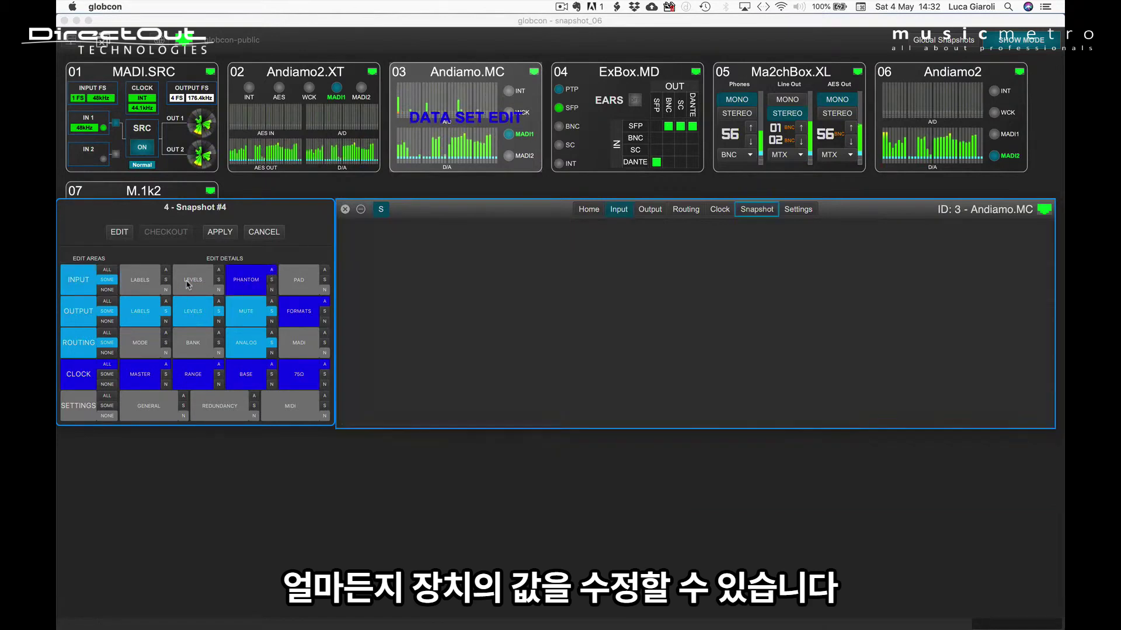
{"action": "left_click", "coordinate": [533, 326]}
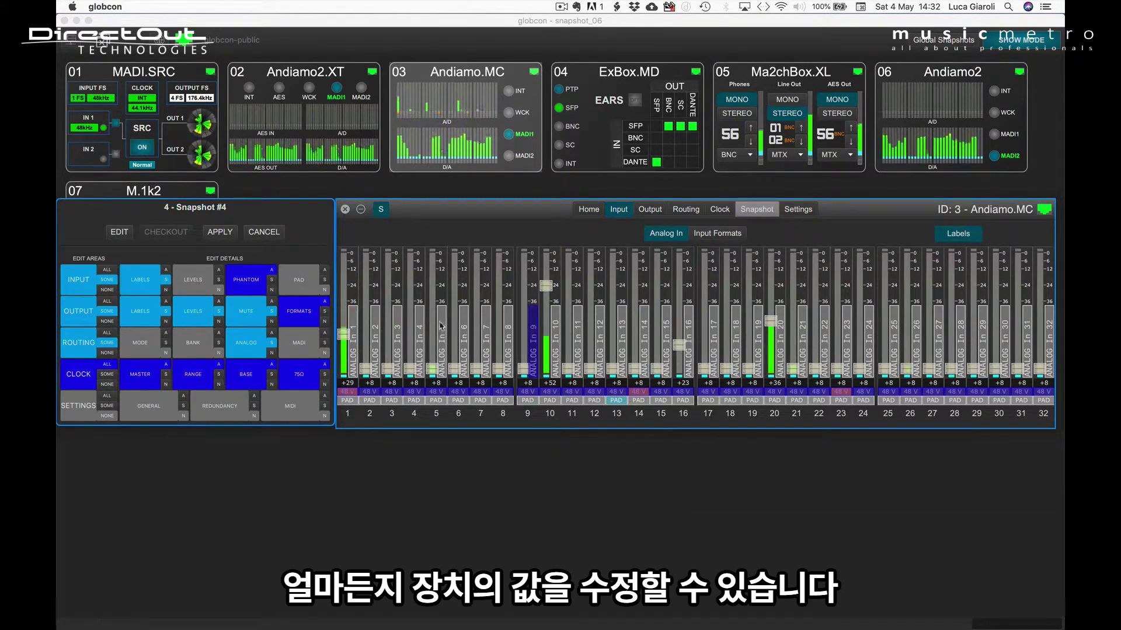
{"action": "left_click", "coordinate": [419, 335]}
{"action": "left_click", "coordinate": [397, 336]}
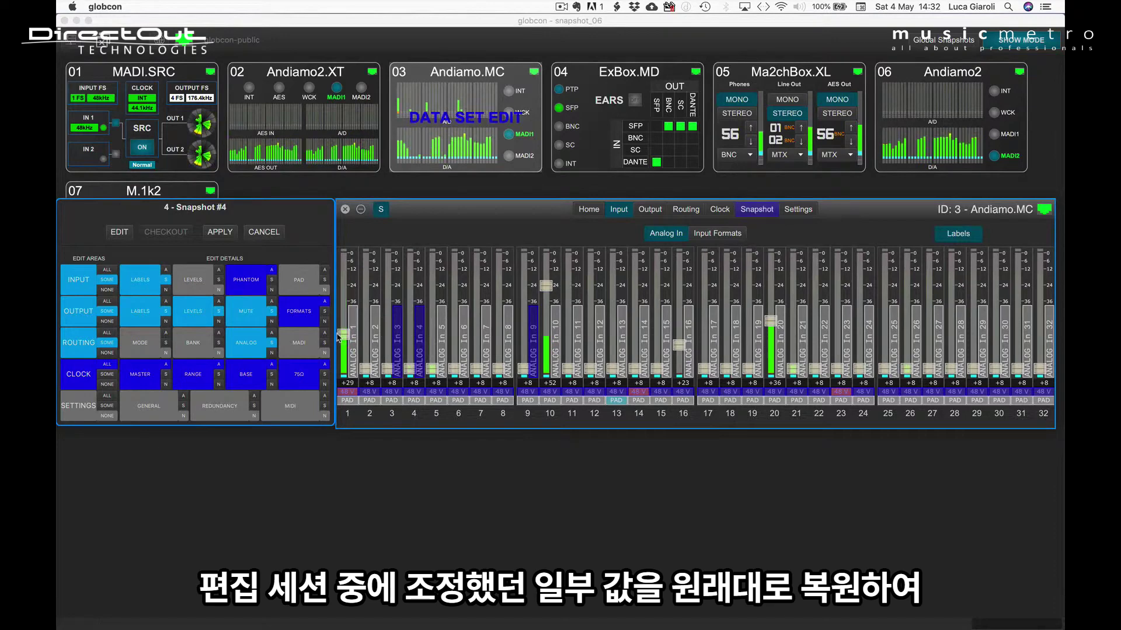
Step: Exclude the output FORMATS, the clock BASE and the ANALOG Out 3 and 4 labels from the snapshot edits
{"action": "left_click", "coordinate": [325, 322]}
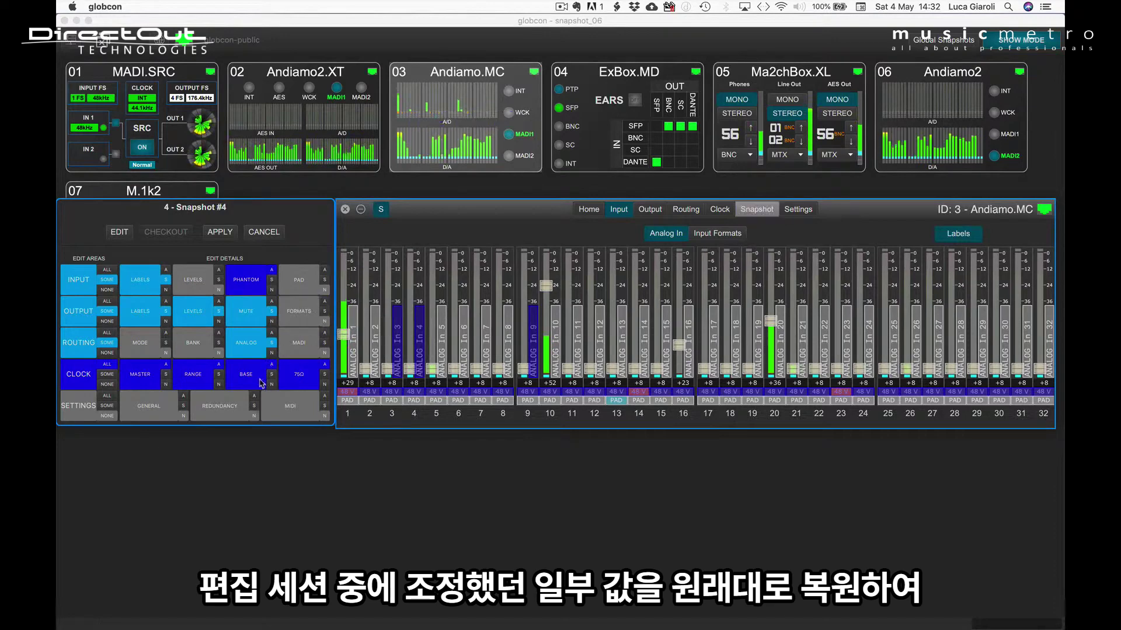
{"action": "left_click", "coordinate": [272, 384]}
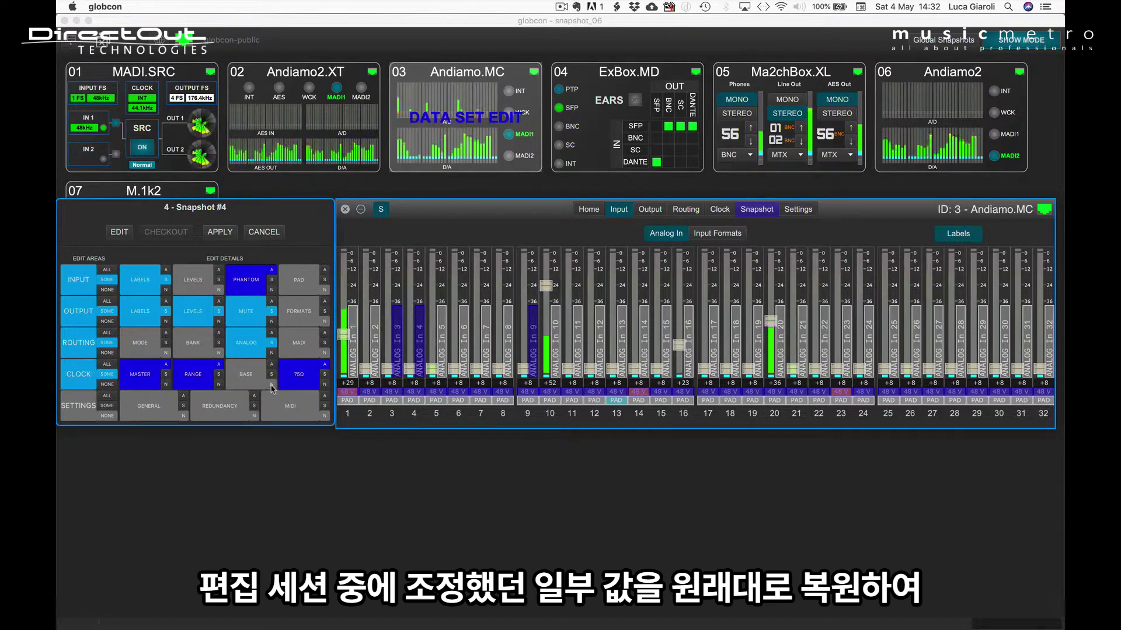
{"action": "left_click", "coordinate": [136, 279]}
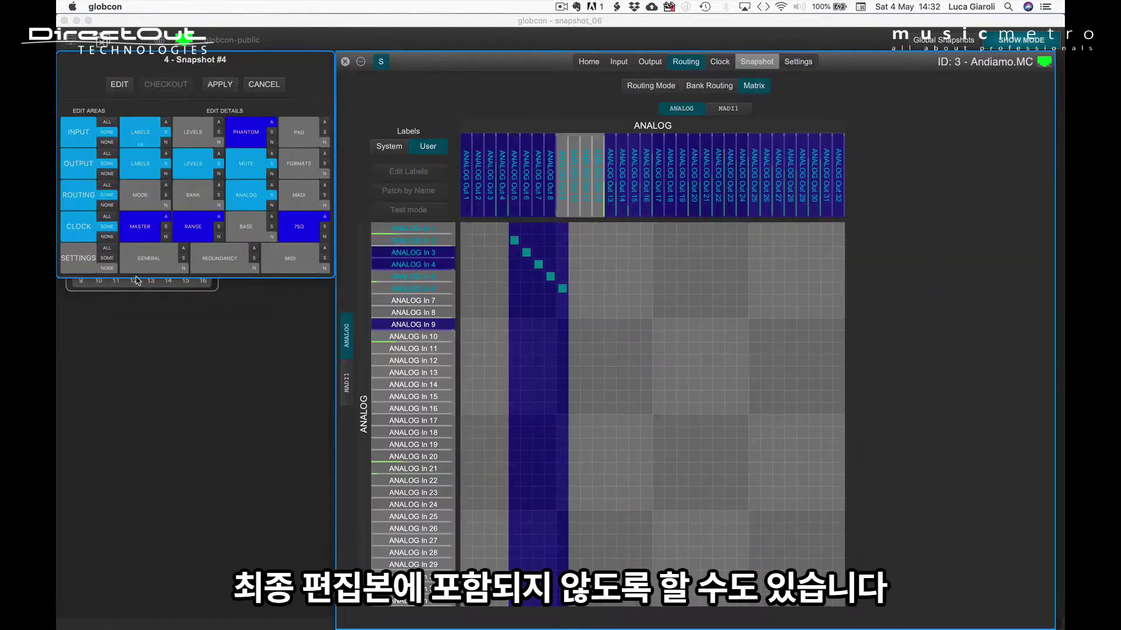
{"action": "left_click", "coordinate": [489, 186]}
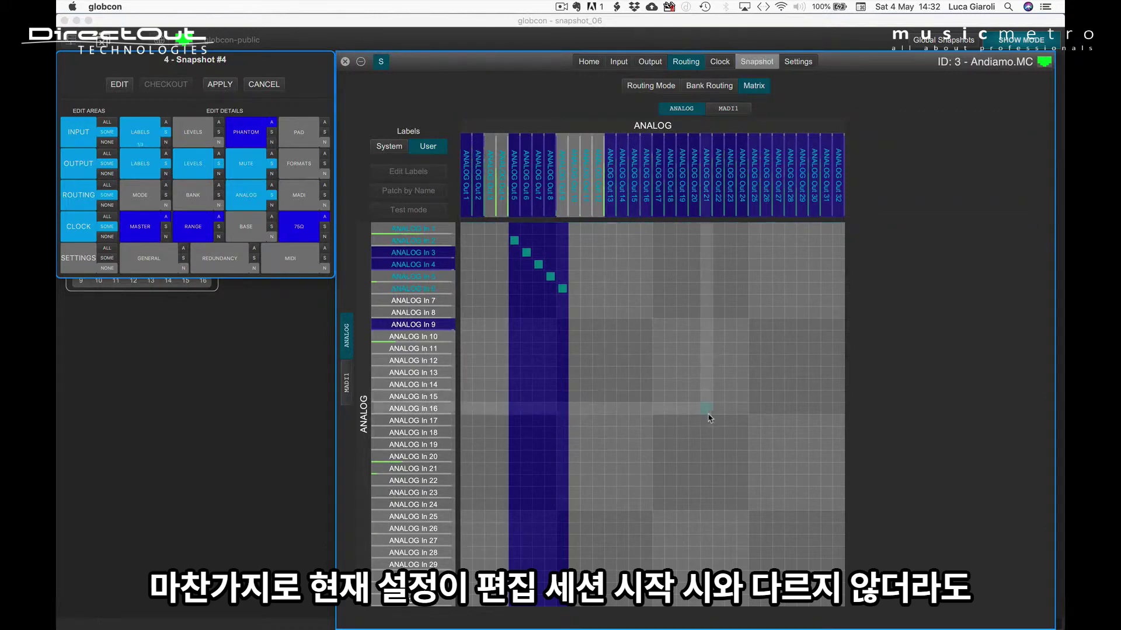
Step: Include the routing of ANALOG Out 17 and 18 and the ANALOG In 14 label in the snapshot edits
{"action": "left_click", "coordinate": [671, 387]}
{"action": "left_click", "coordinate": [689, 402]}
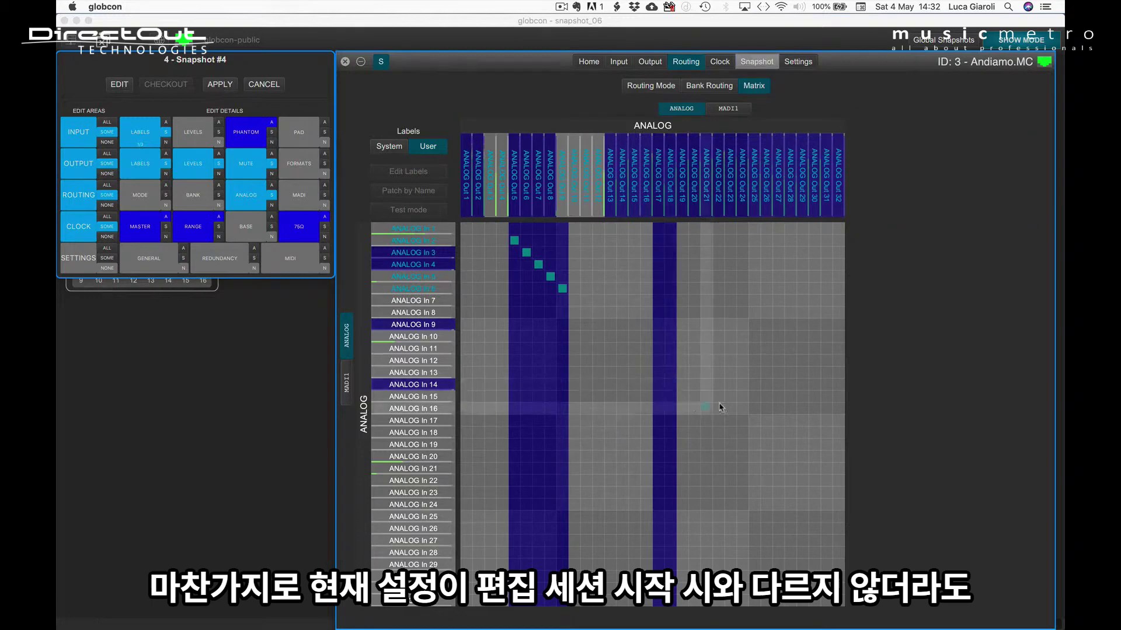
Step: Apply the selected edits to Snapshot #4 and close the Andiamo.MC controller window
{"action": "left_click", "coordinate": [757, 61]}
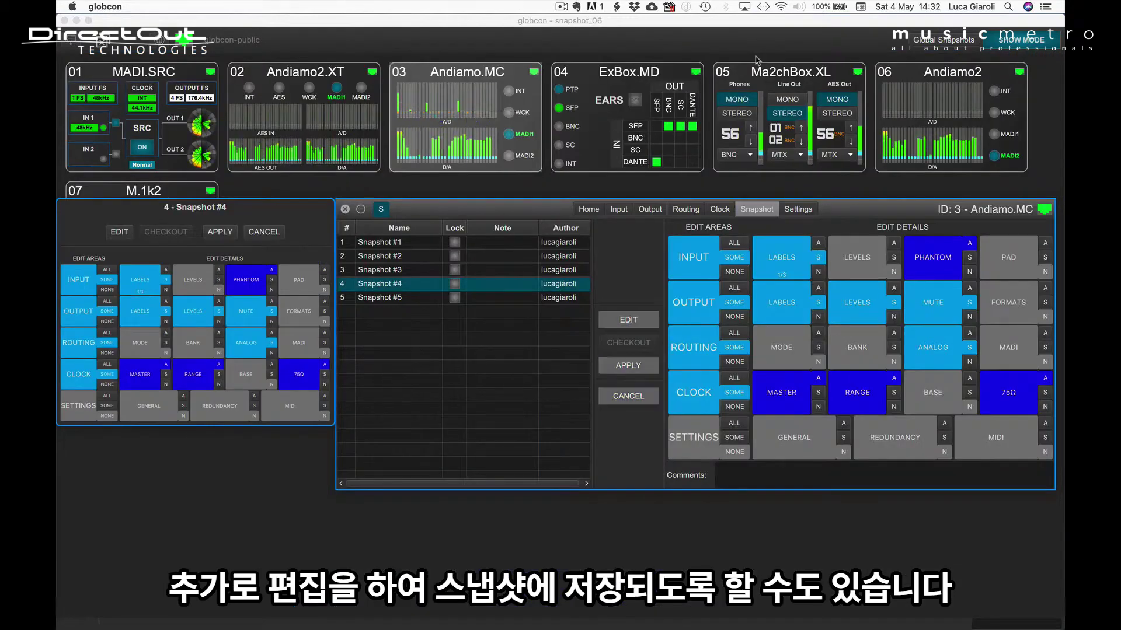
{"action": "left_click", "coordinate": [618, 366]}
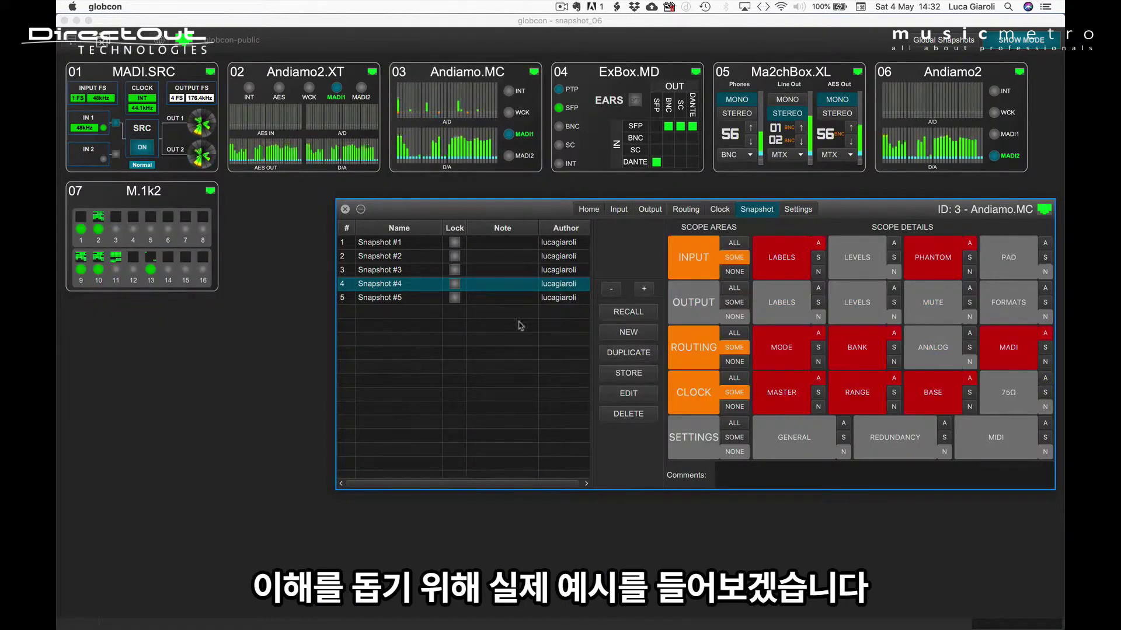
{"action": "left_click", "coordinate": [345, 210]}
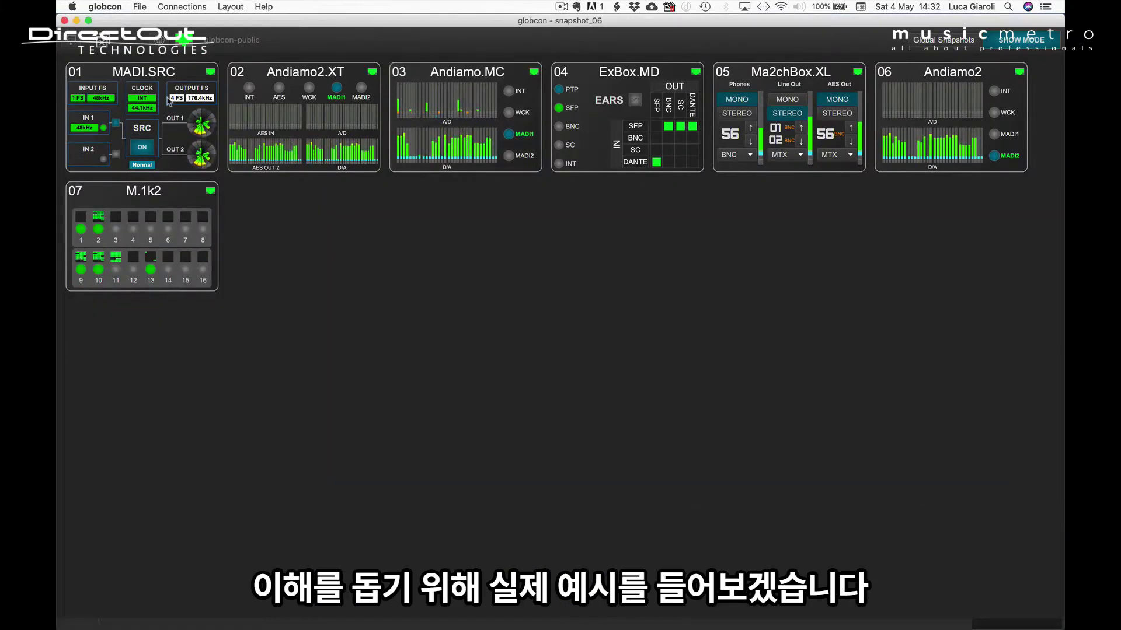
Step: Open the MADI.SRC controller and examine the scope sets of Snapshots #1 to #4 and the device's current mode, sample rate, clock and format settings
{"action": "double_click", "coordinate": [140, 75]}
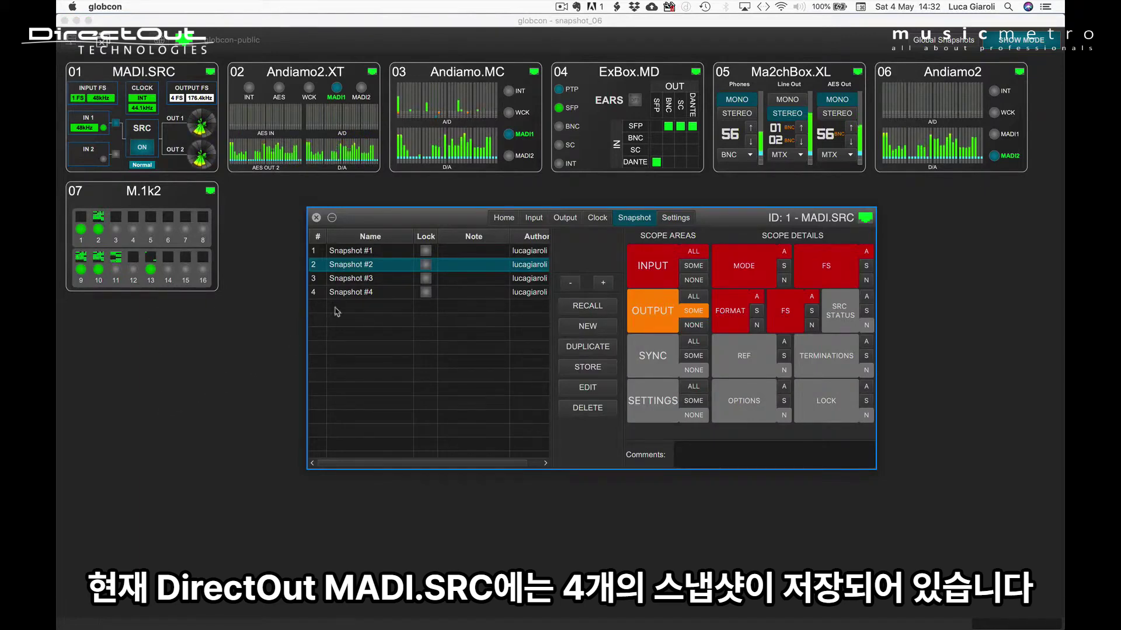
{"action": "left_click", "coordinate": [409, 252]}
{"action": "left_click", "coordinate": [407, 266]}
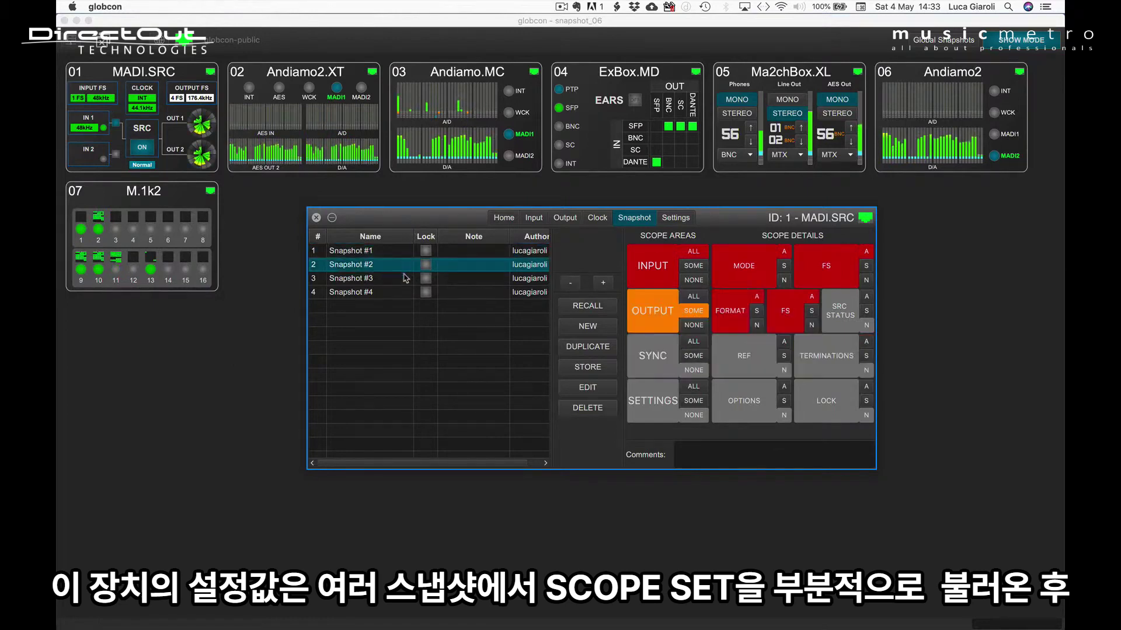
{"action": "left_click", "coordinate": [406, 279]}
{"action": "left_click", "coordinate": [406, 293]}
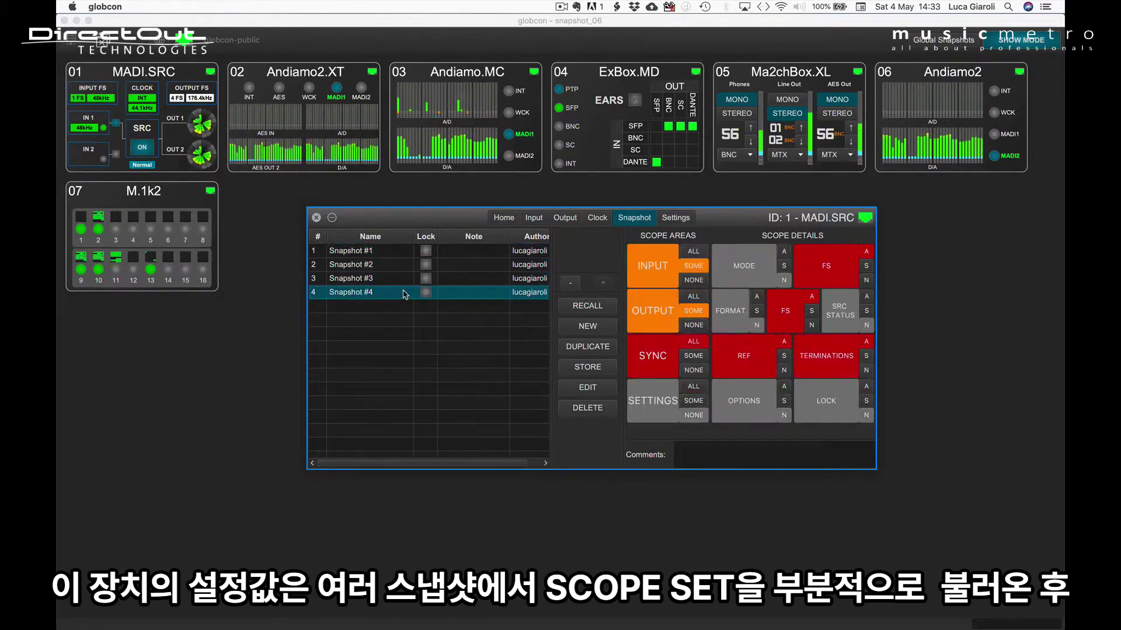
{"action": "left_click", "coordinate": [497, 280]}
{"action": "left_click", "coordinate": [505, 218]}
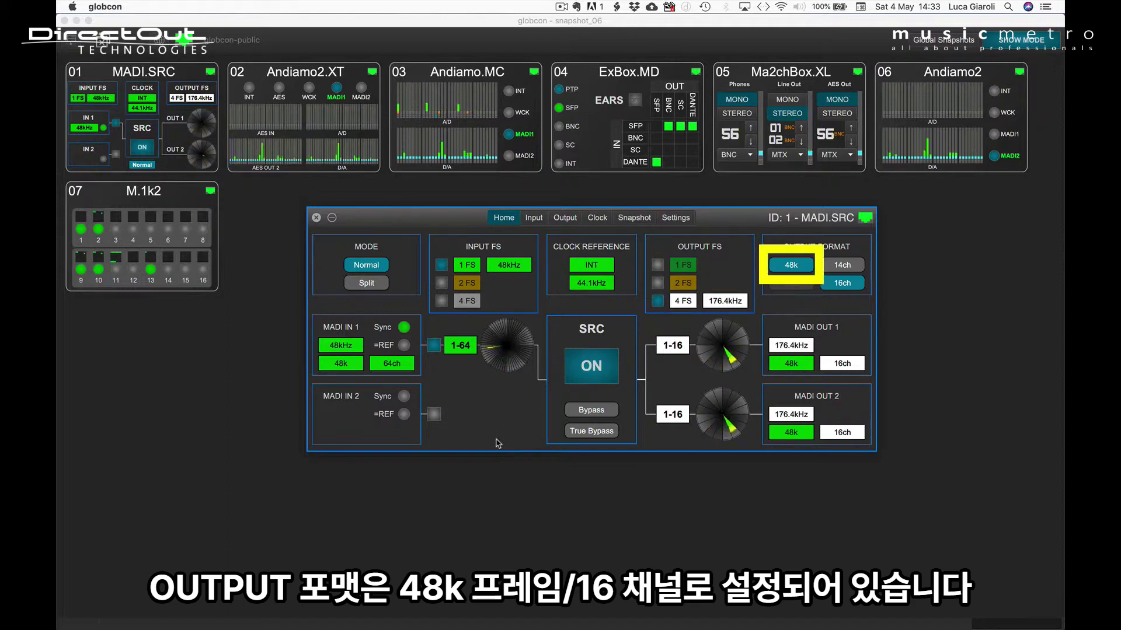
Step: Start an online edit session for Snapshot #2 of the MADI.SRC
{"action": "left_click", "coordinate": [633, 219]}
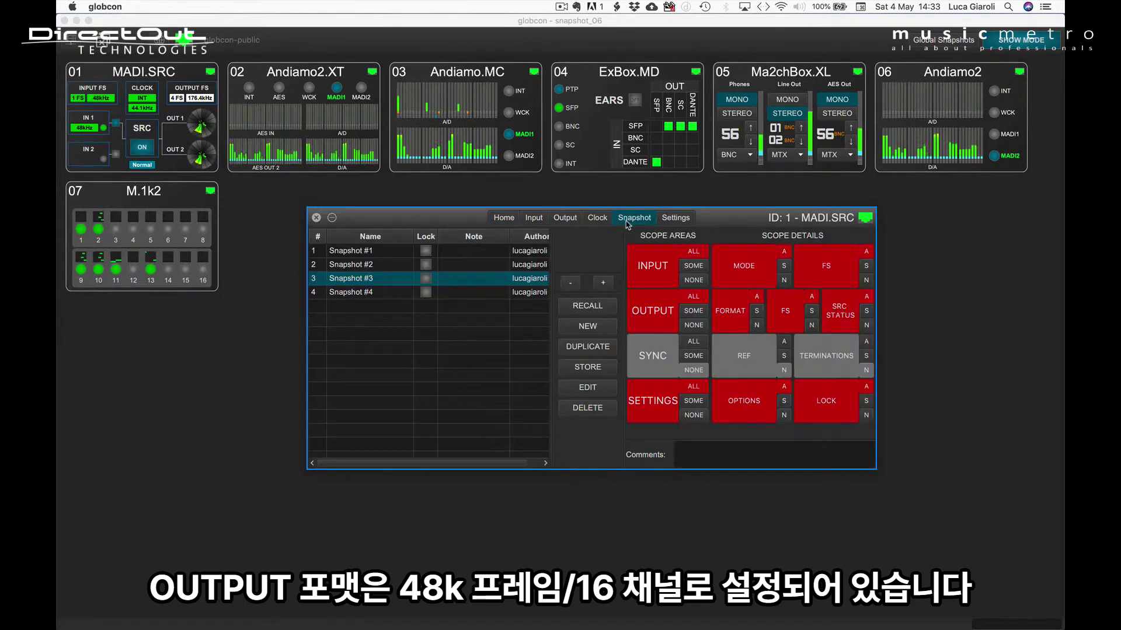
{"action": "left_click", "coordinate": [373, 265]}
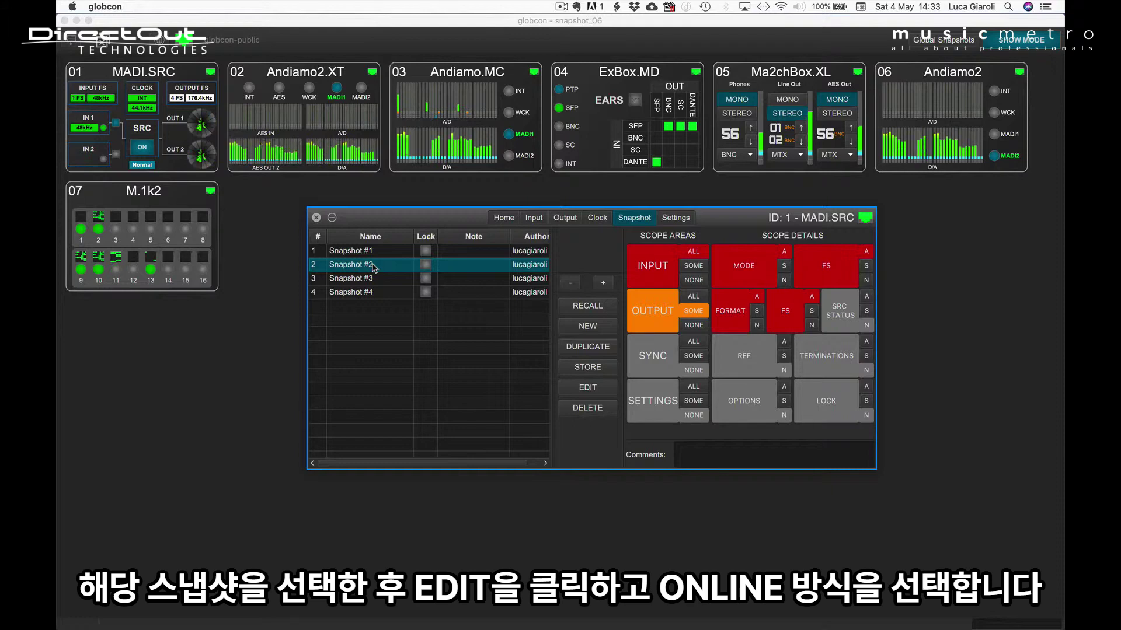
{"action": "left_click", "coordinate": [587, 388]}
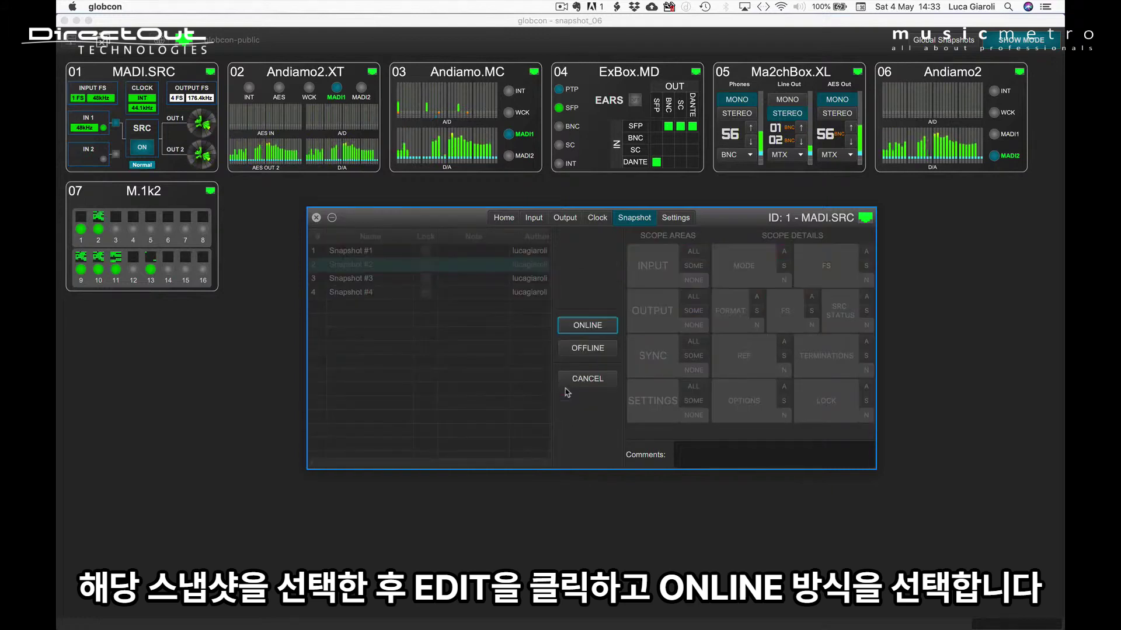
{"action": "left_click", "coordinate": [577, 327]}
Step: Set both the input FS and output FS to 2 FS and the output format to 96k frame
{"action": "left_click", "coordinate": [504, 218]}
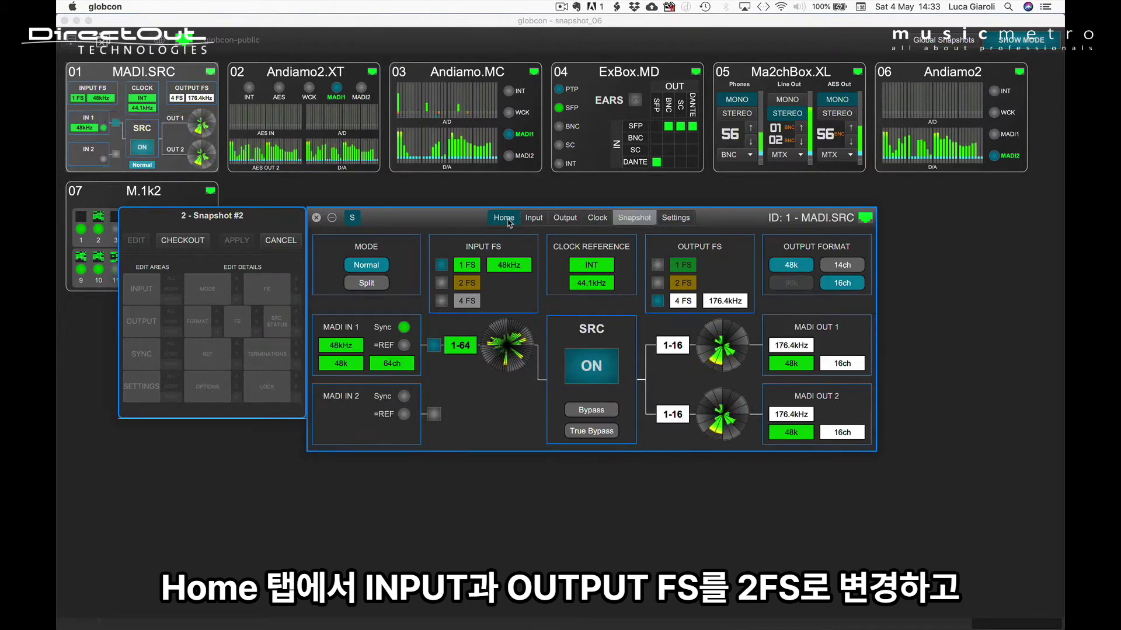
{"action": "left_click", "coordinate": [442, 283]}
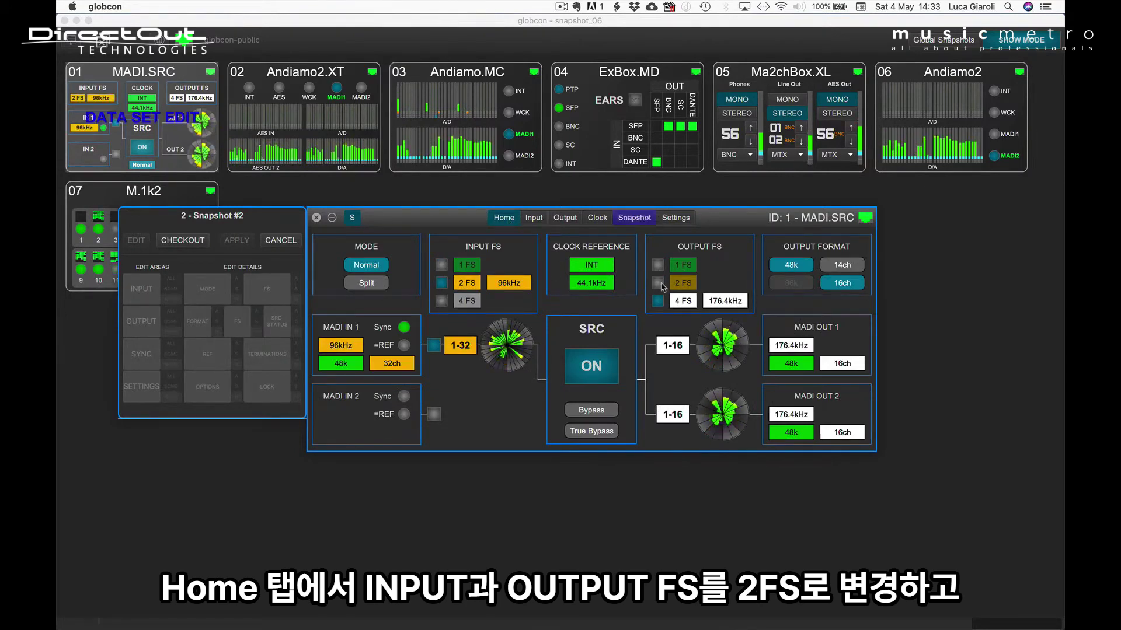
{"action": "left_click", "coordinate": [658, 283]}
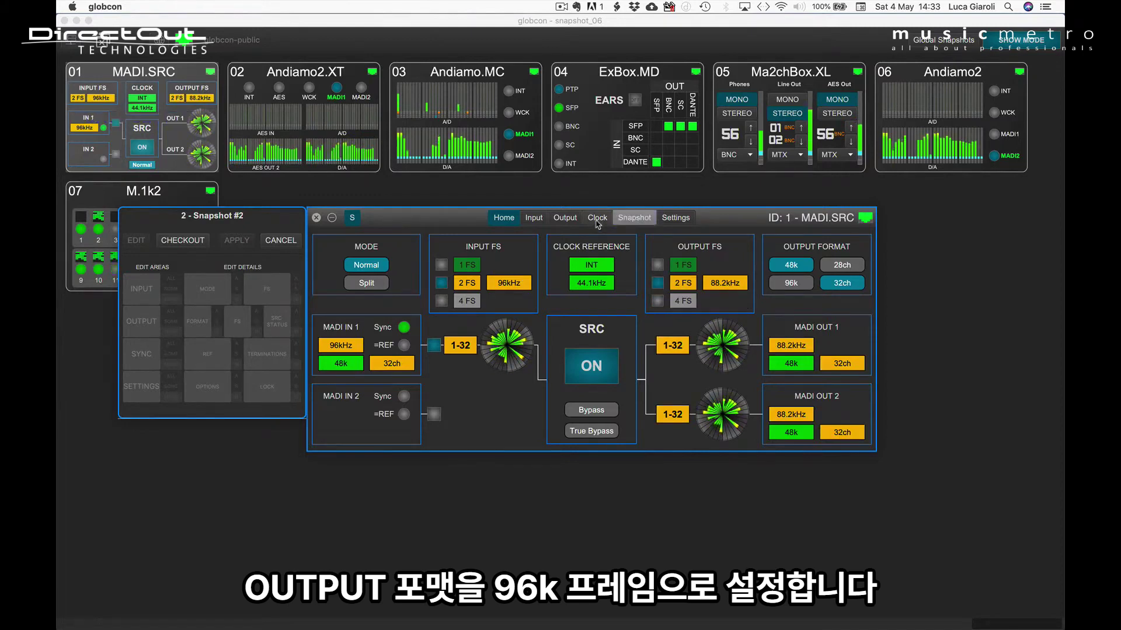
{"action": "left_click", "coordinate": [794, 283]}
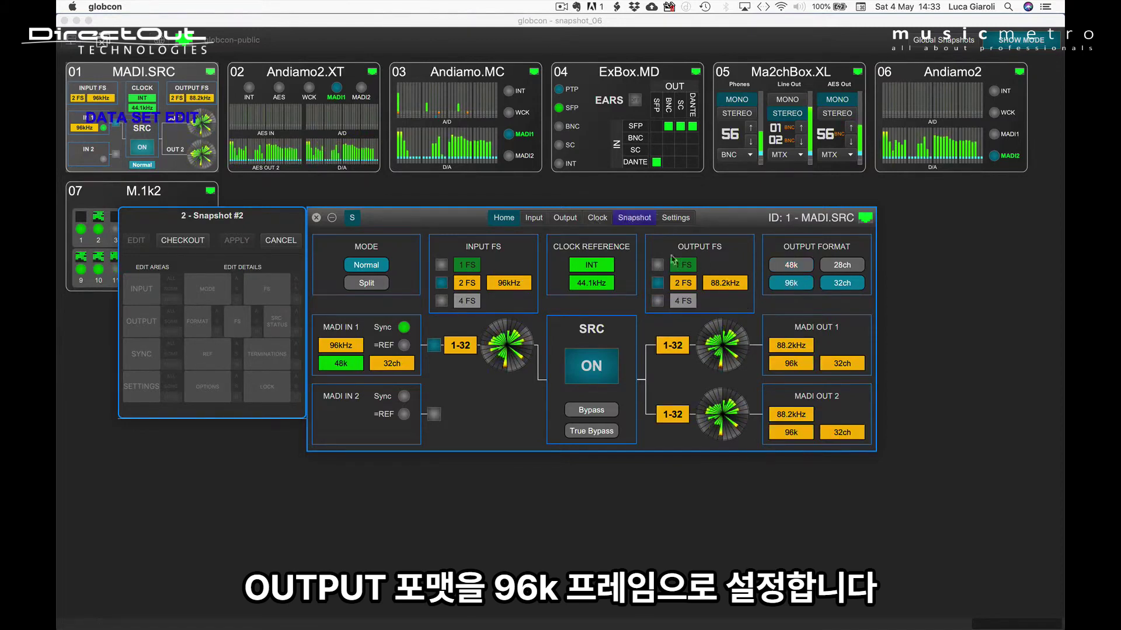
Step: Set the MADI Out Ref to WCK IN and check out the edits made to Snapshot #2
{"action": "left_click", "coordinate": [601, 218]}
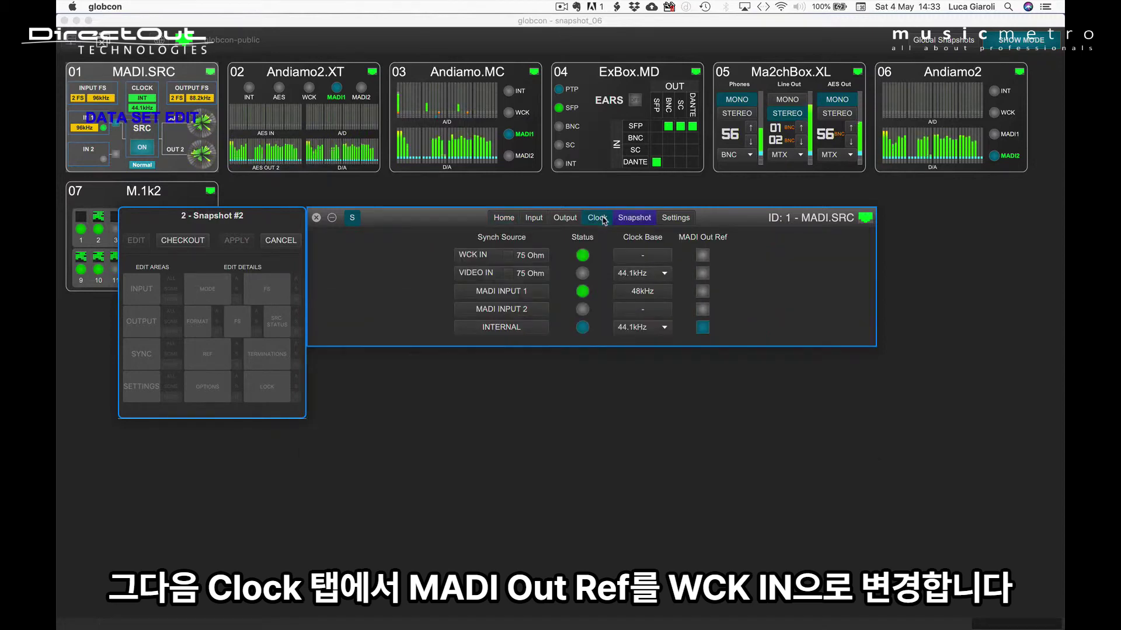
{"action": "left_click", "coordinate": [702, 255]}
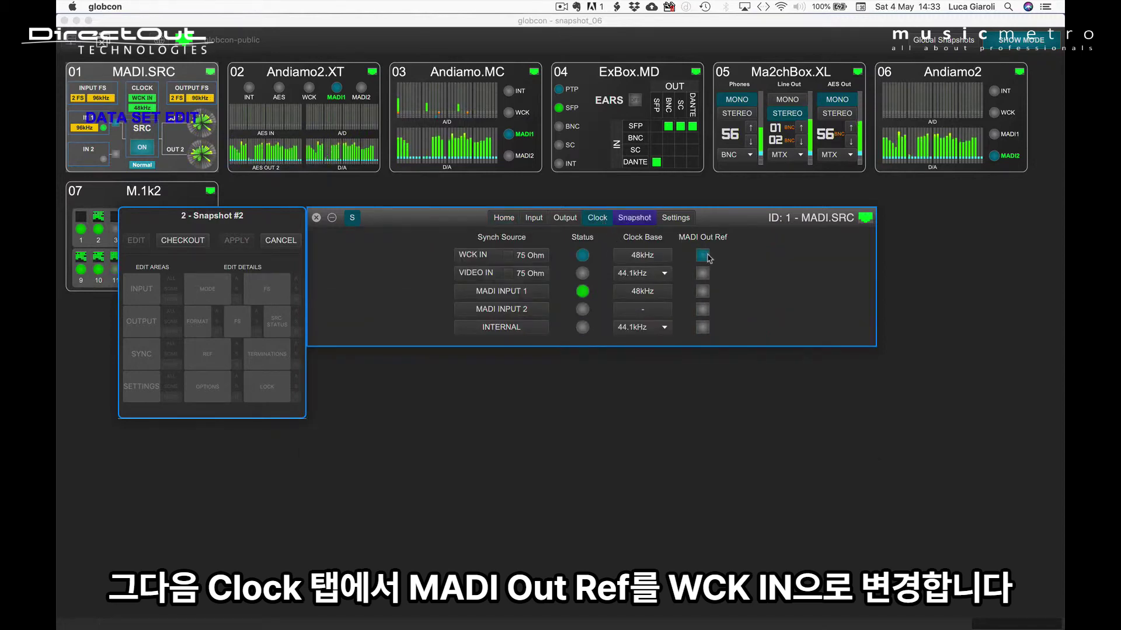
{"action": "left_click", "coordinate": [636, 218]}
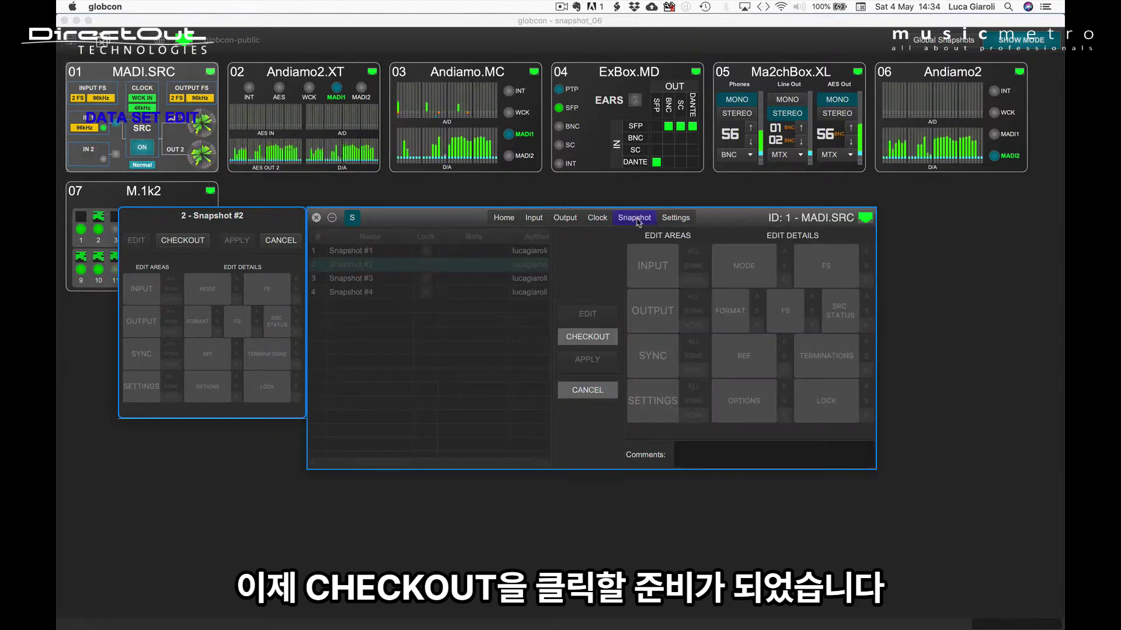
{"action": "left_click", "coordinate": [587, 338]}
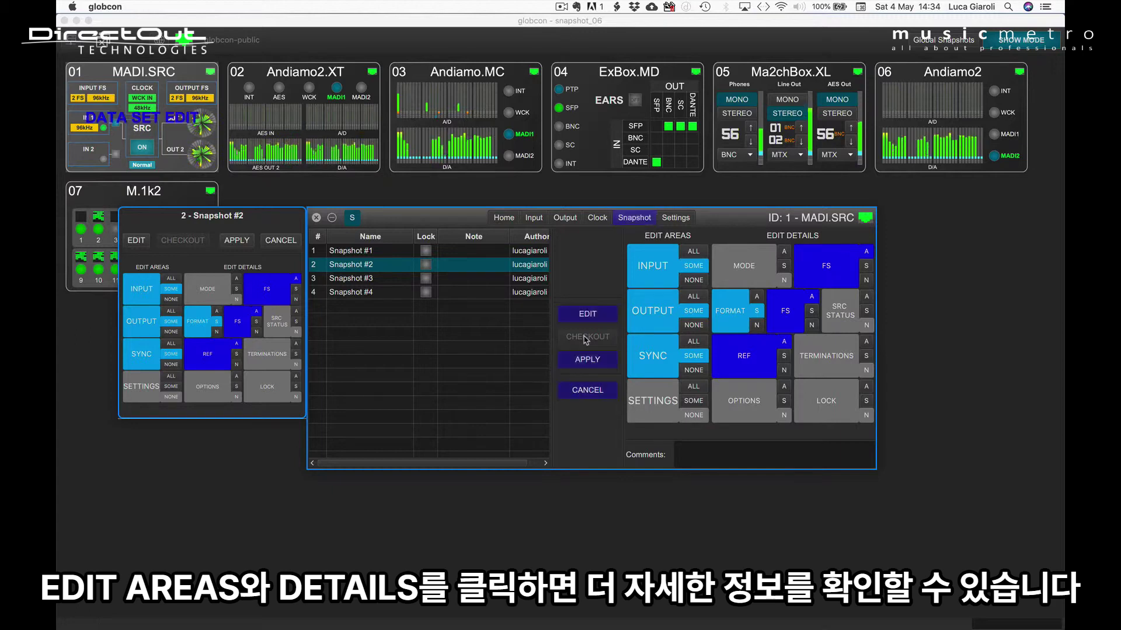
Step: Include the SRC ON status in the checked-out edits and apply them all to Snapshot #2
{"action": "left_click", "coordinate": [755, 264]}
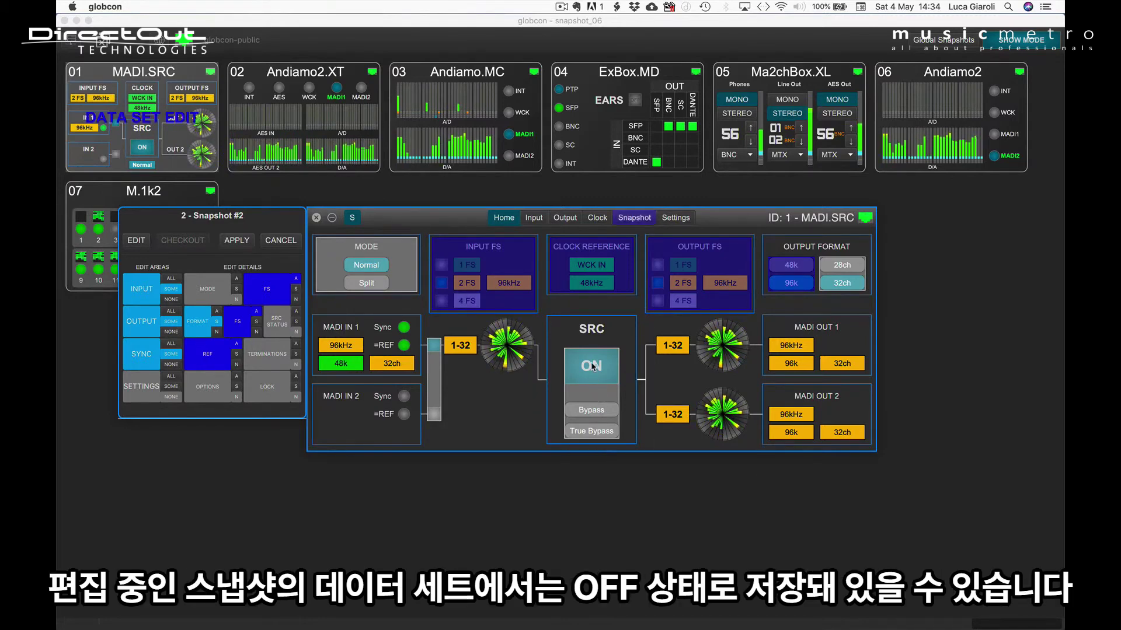
{"action": "left_click", "coordinate": [630, 217]}
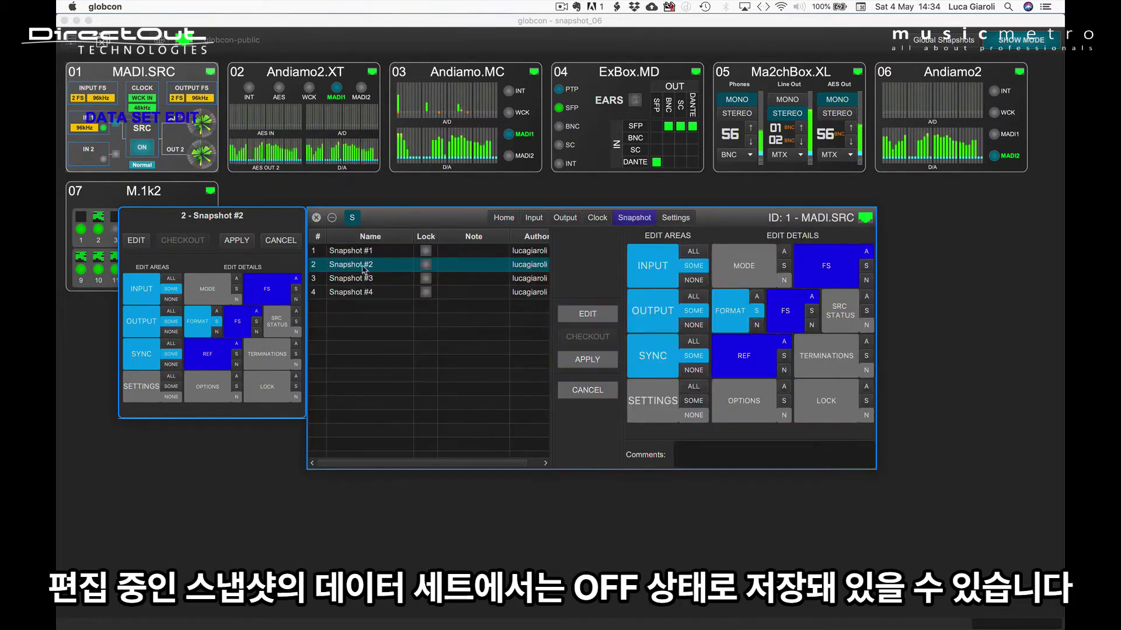
{"action": "left_click", "coordinate": [502, 219]}
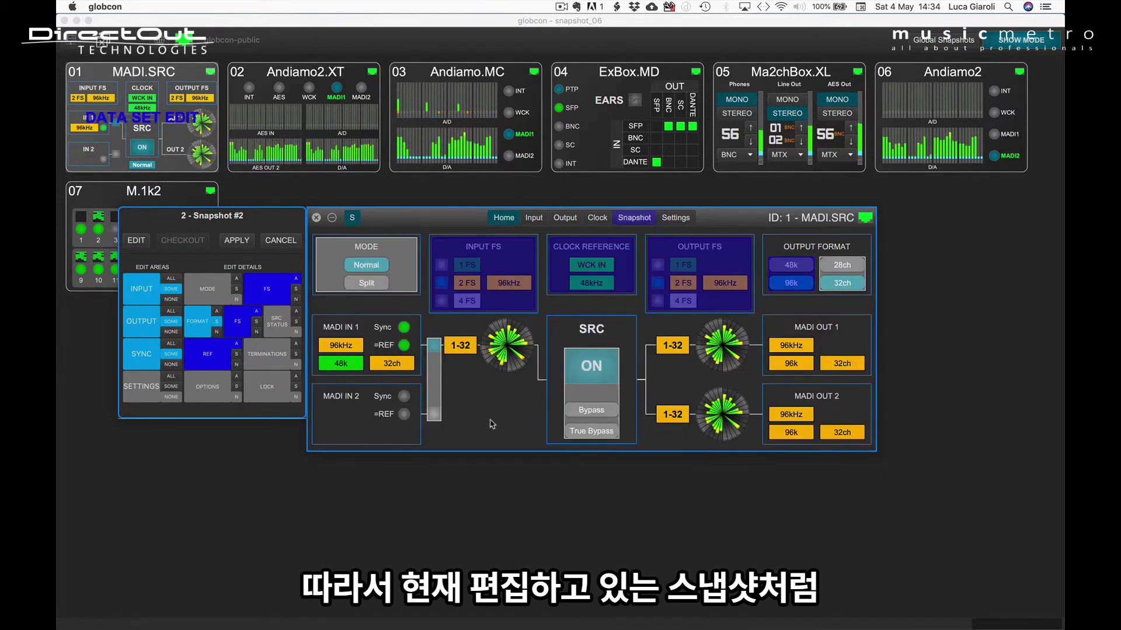
{"action": "left_click", "coordinate": [591, 368]}
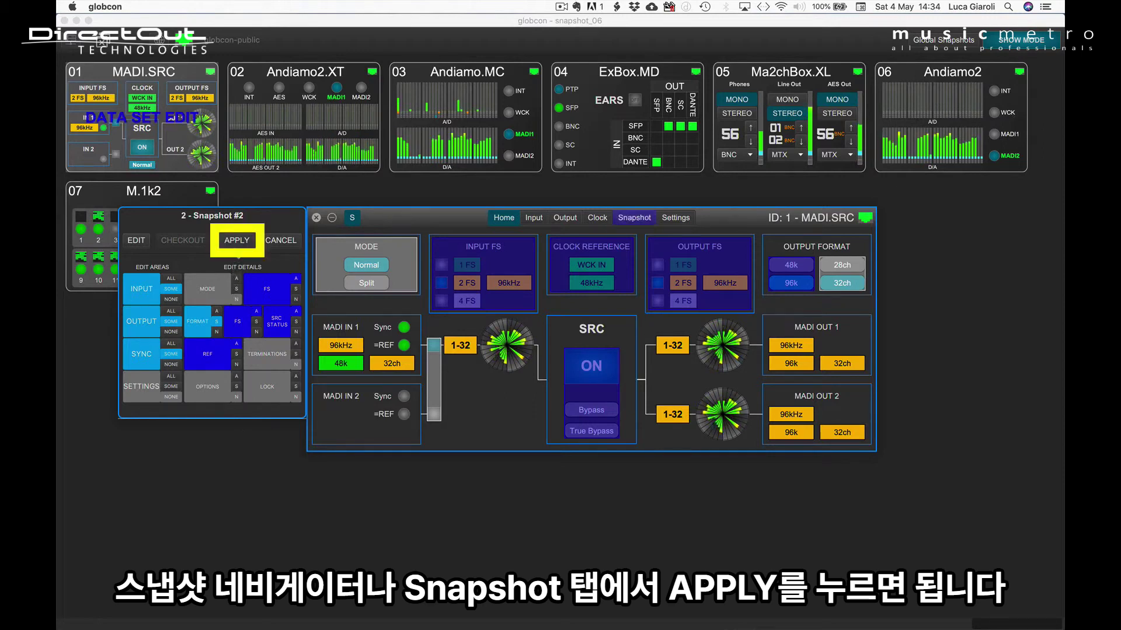
{"action": "left_click", "coordinate": [634, 217]}
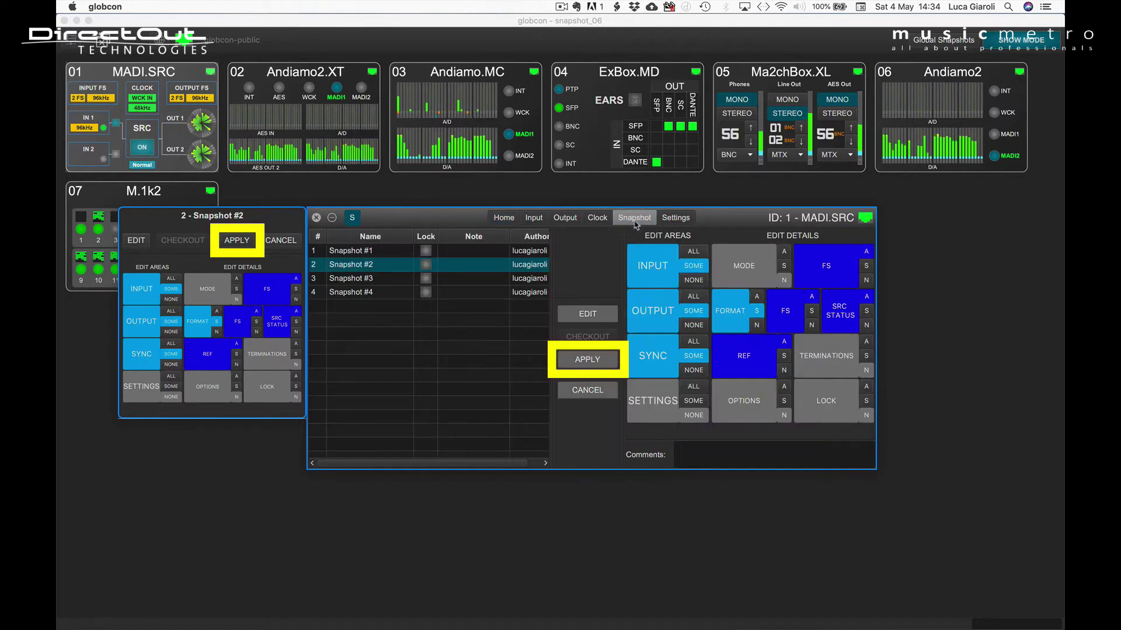
{"action": "left_click", "coordinate": [587, 357]}
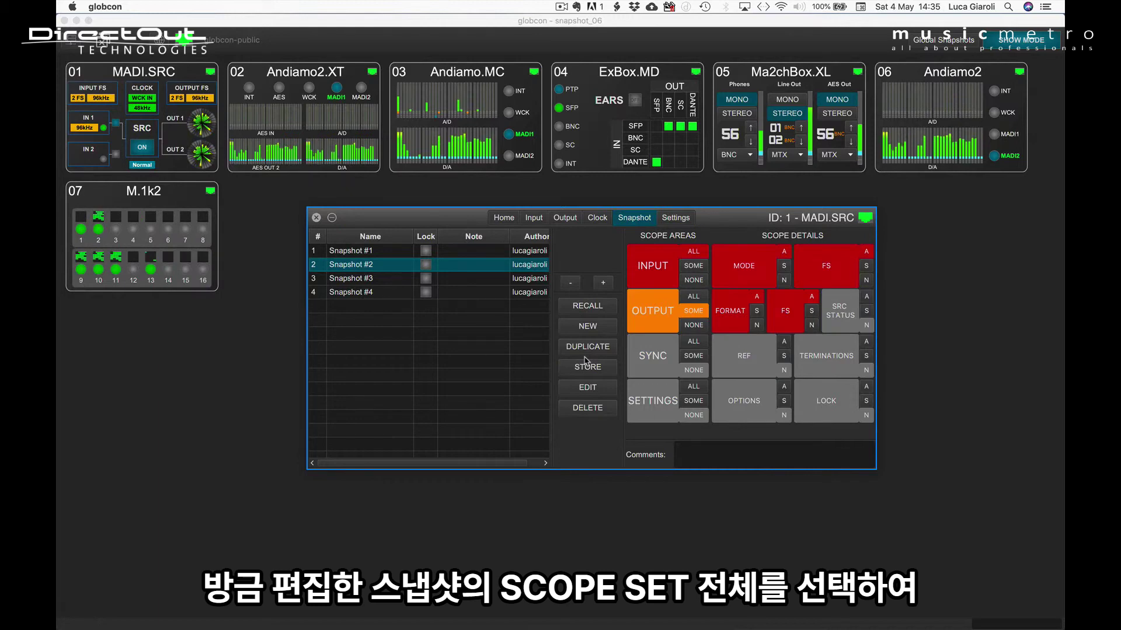
Step: Include every area in the scope set of Snapshot #2 and open its scope set edit view to review the stored settings
{"action": "left_click", "coordinate": [695, 253]}
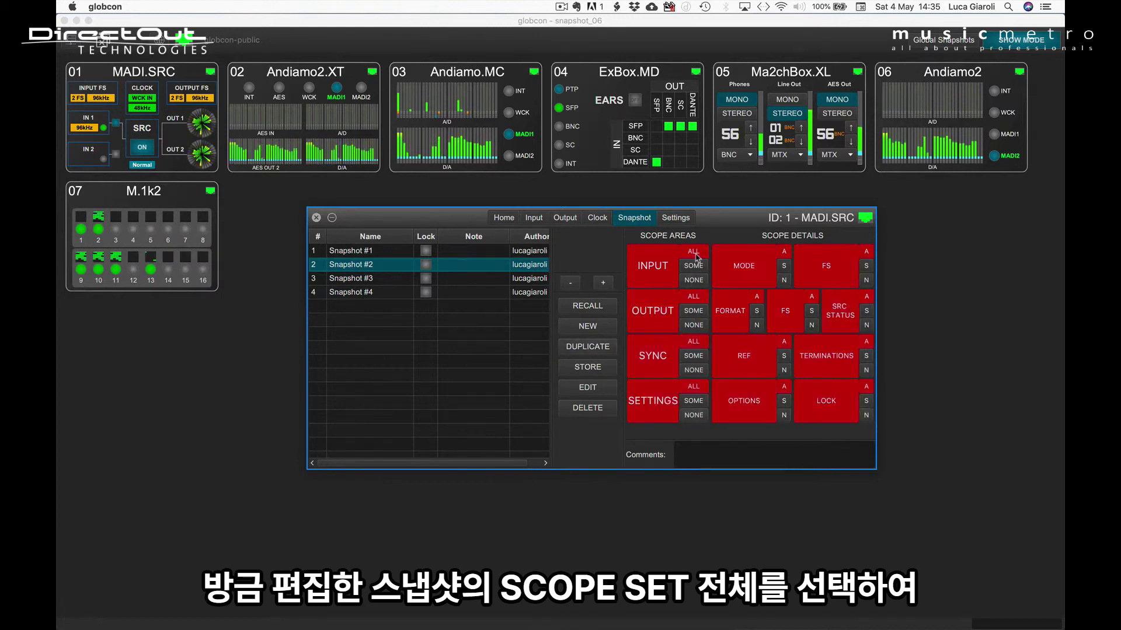
{"action": "left_click", "coordinate": [749, 259]}
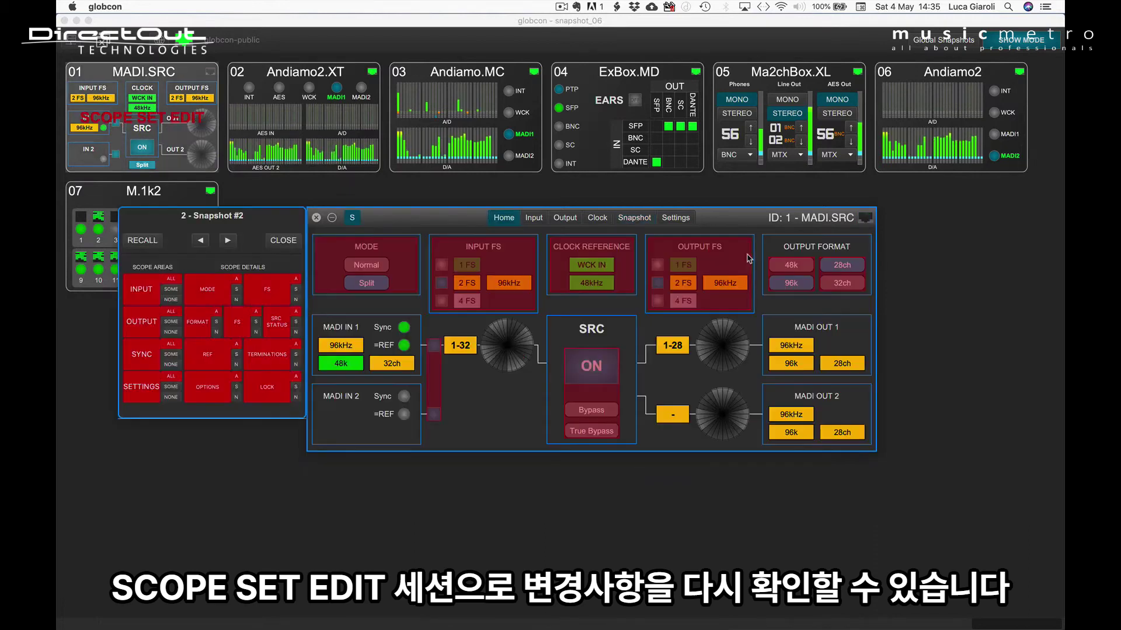